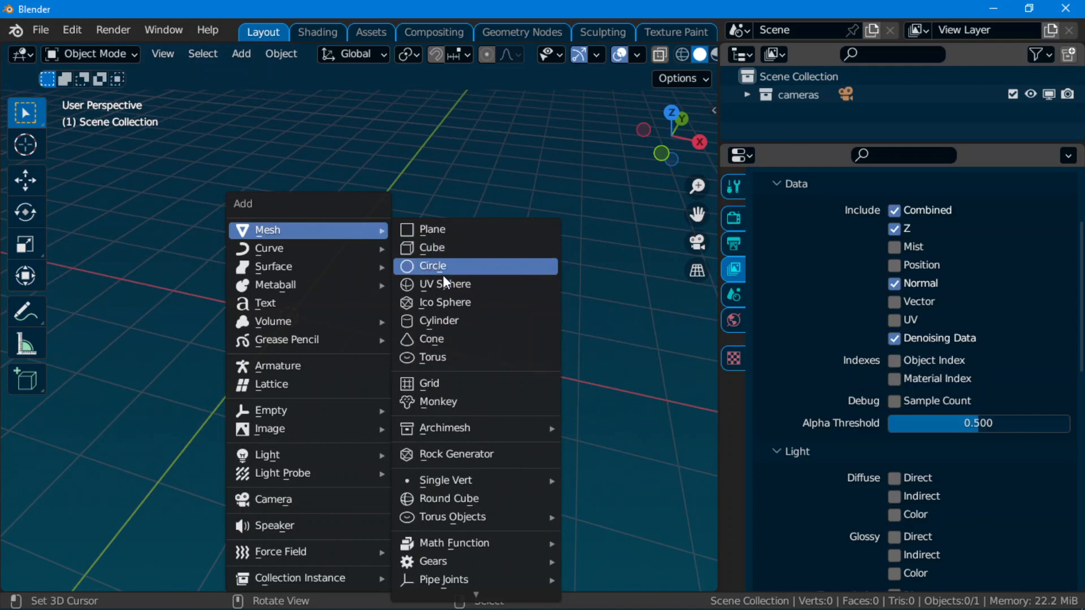
- Add a UV sphere at the origin with 121 segments and 83 rings
left_click(447, 285)
middle_click_drag(480, 367, 463, 338)
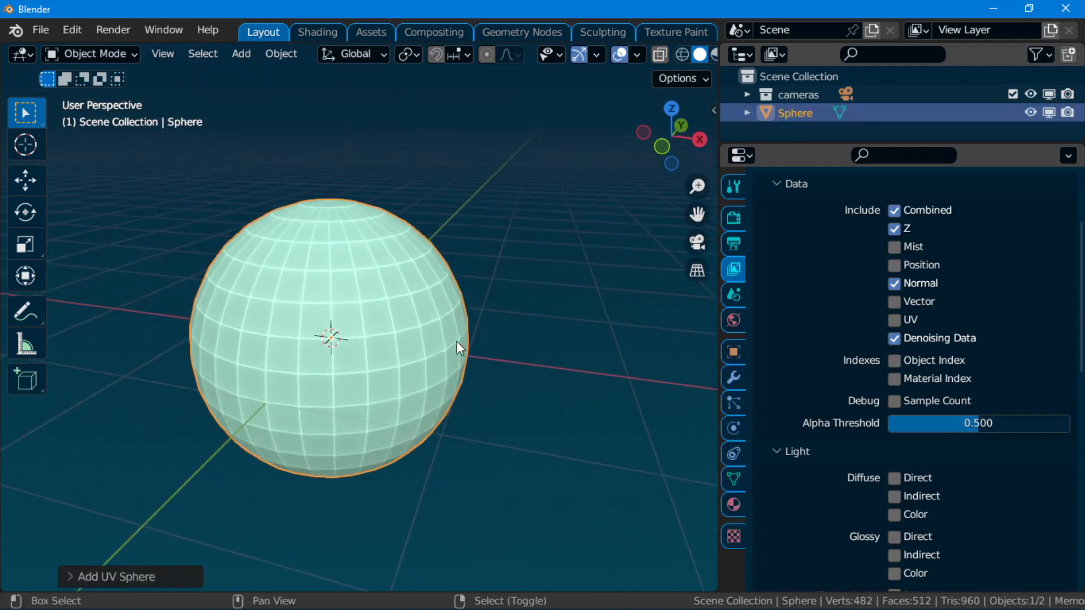
left_click(82, 577)
left_click_drag(237, 400, 649, 255)
left_click_drag(233, 379, 687, 423)
left_click(214, 375)
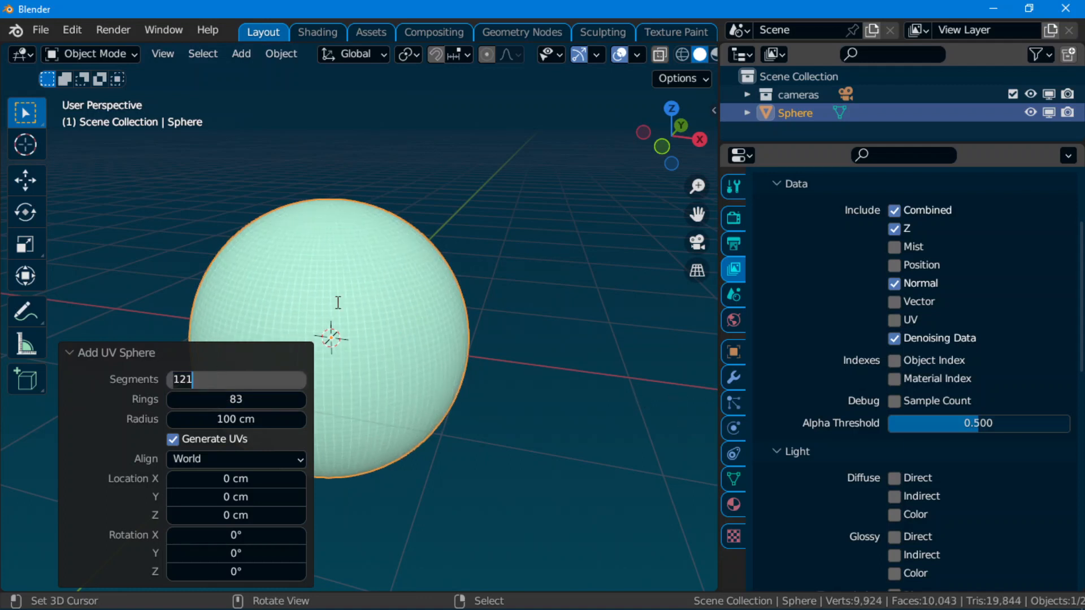
key("Return")
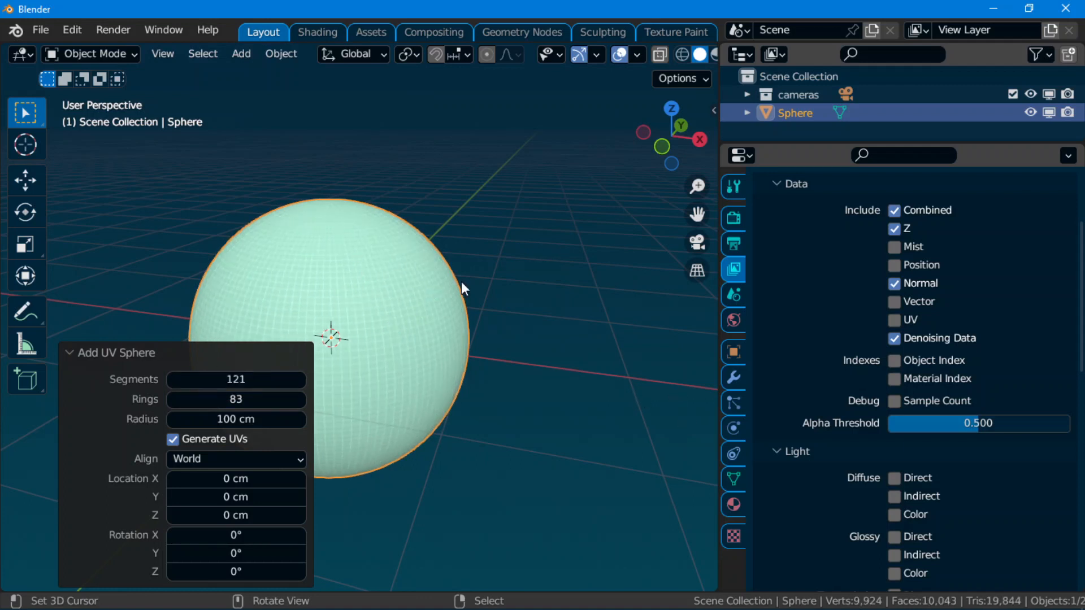
- Add a Displace modifier to the sphere and remove it again
left_click(732, 376)
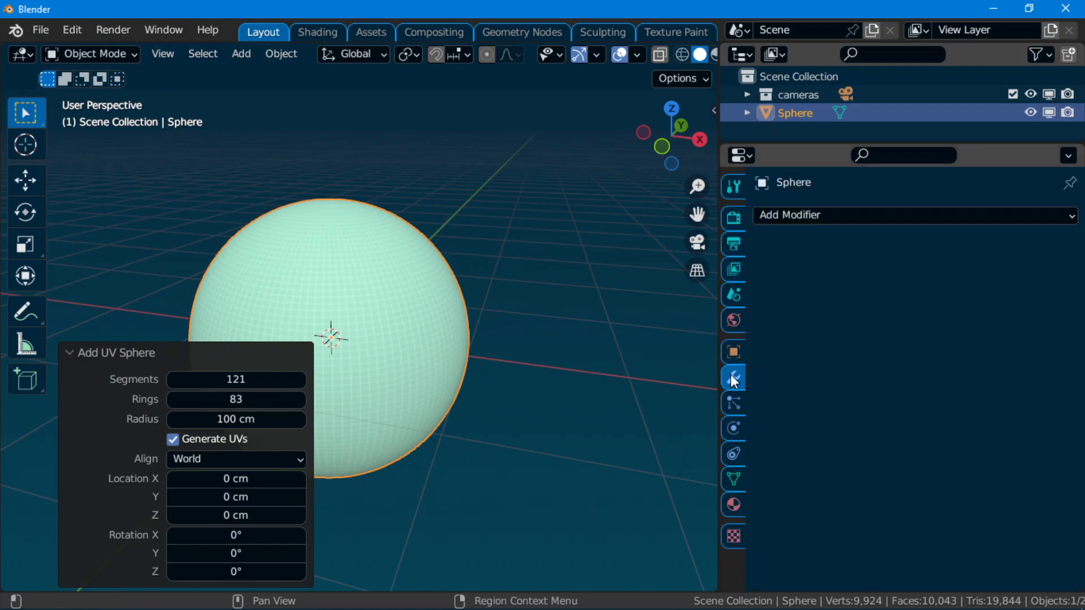
scroll(449, 346, "down", 2)
middle_click_drag(423, 385, 462, 379, "shift")
left_click(63, 350)
scroll(463, 379, "up", 2)
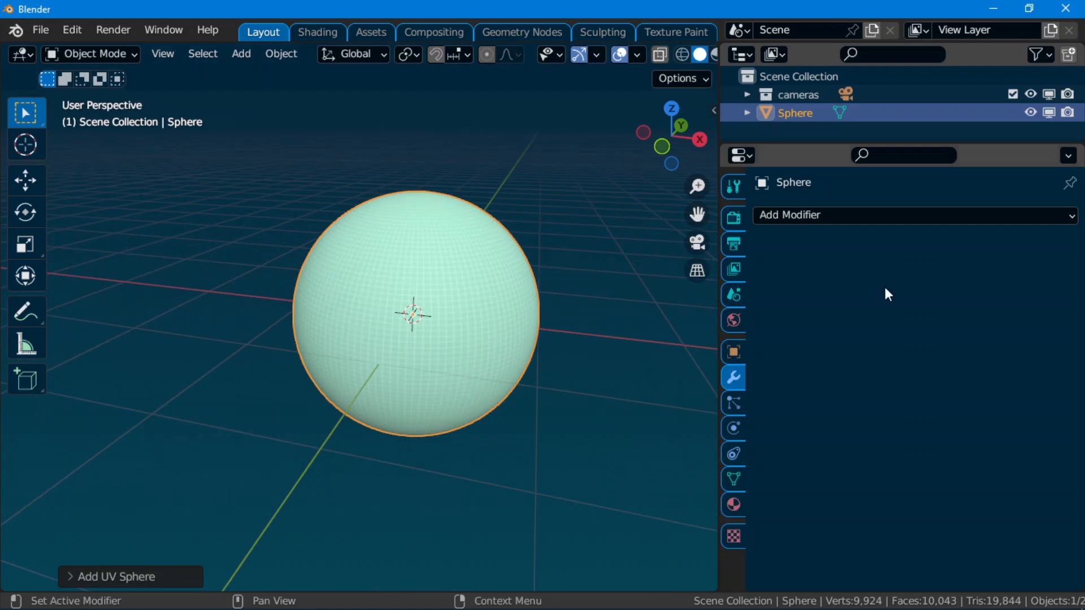
left_click(893, 214)
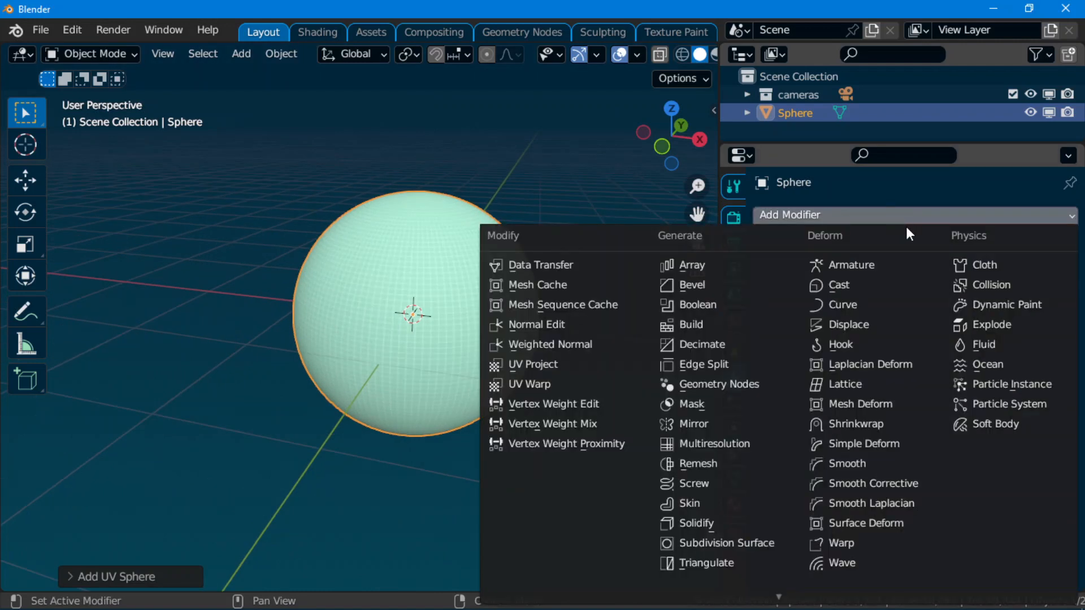
left_click(873, 323)
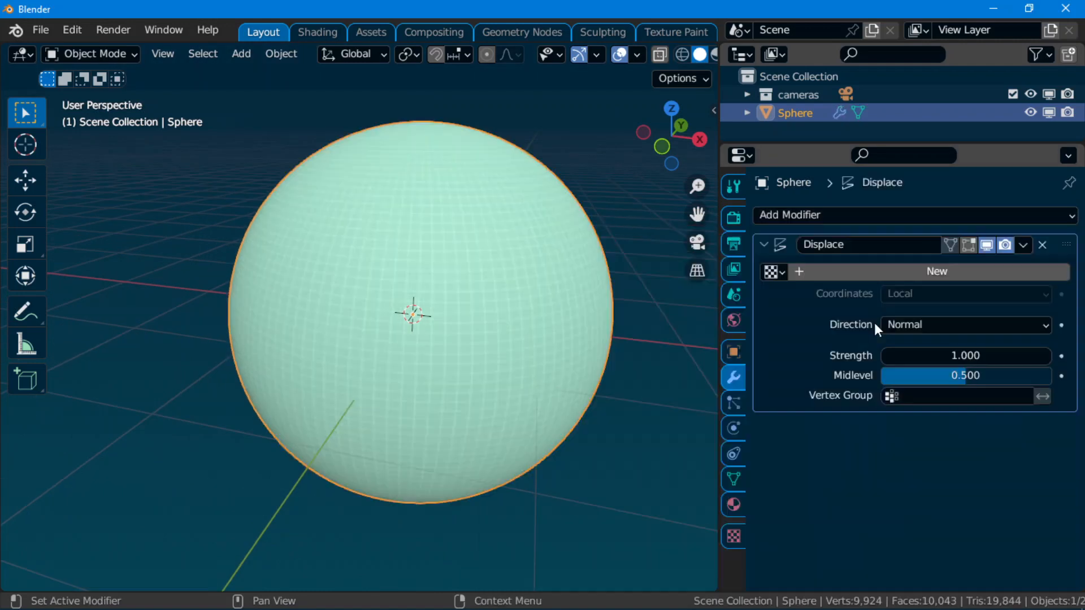
left_click(1046, 244)
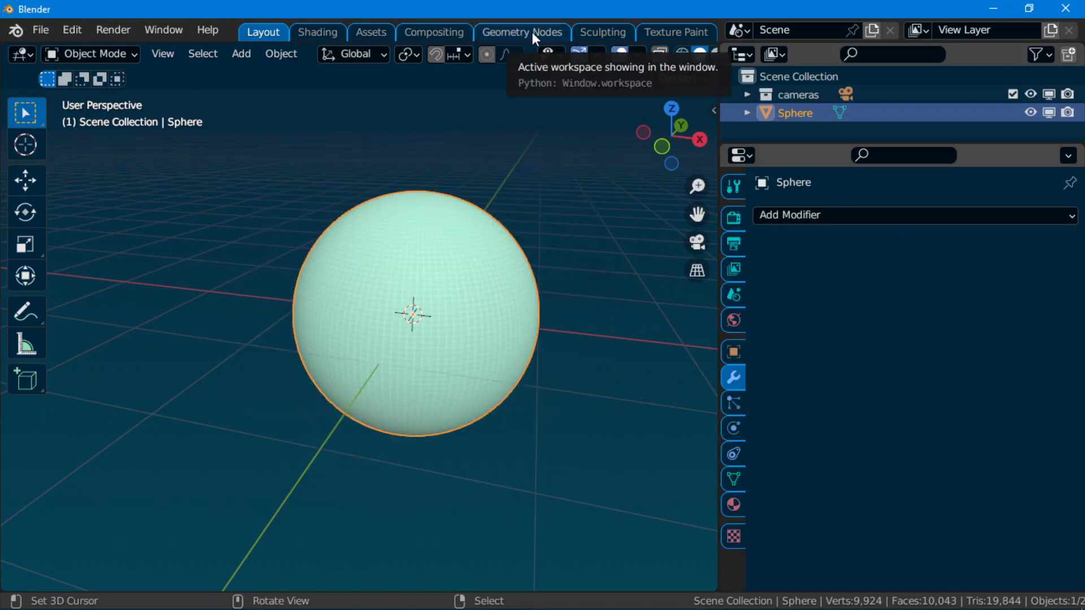
- Switch to the Geometry Nodes workspace, create a new node tree for the sphere and enlarge the node editor
mouse_move(452, 184)
middle_mouse_down()
mouse_move(379, 265)
mouse_move(452, 195)
middle_mouse_up()
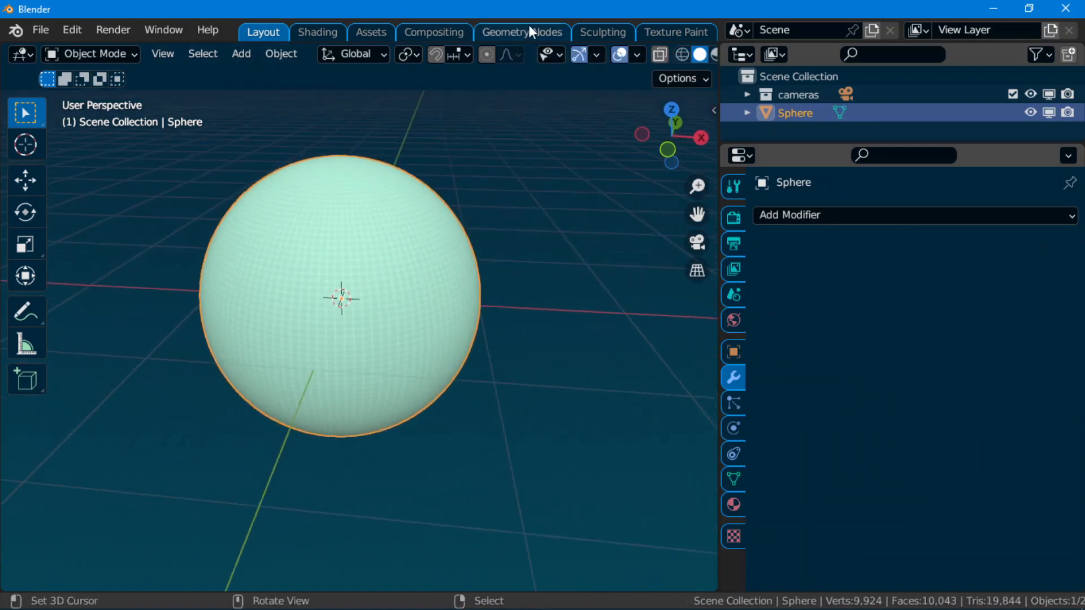
left_click(528, 28)
key("n")
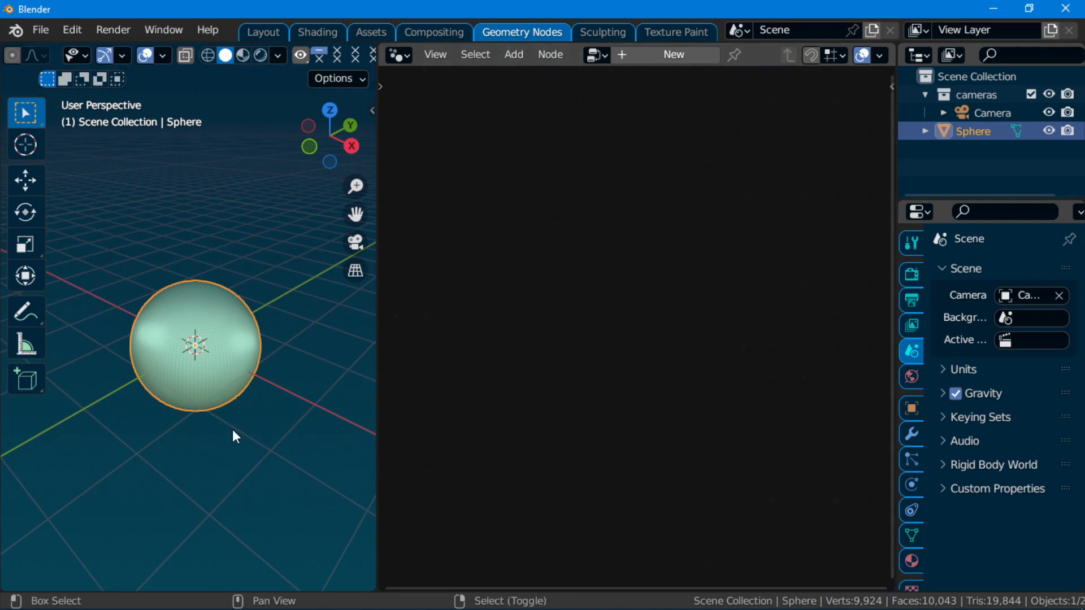
middle_click_drag(232, 429, 330, 389, "shift")
left_click_drag(377, 354, 519, 361)
key("KP_Decimal")
left_click(820, 55)
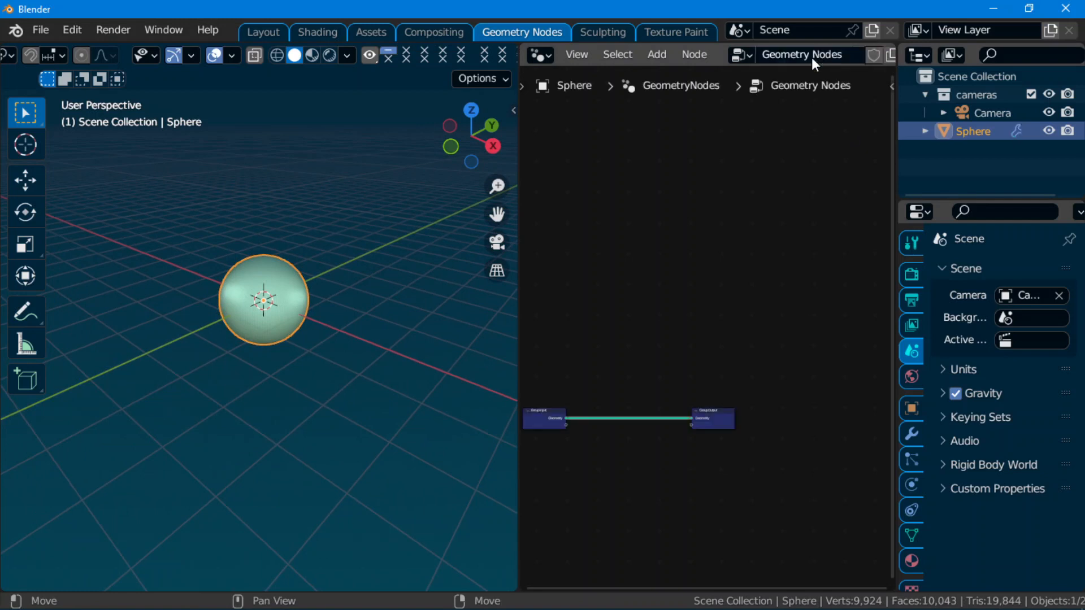
key("Home")
left_click_drag(516, 386, 446, 388)
left_click_drag(897, 347, 990, 347)
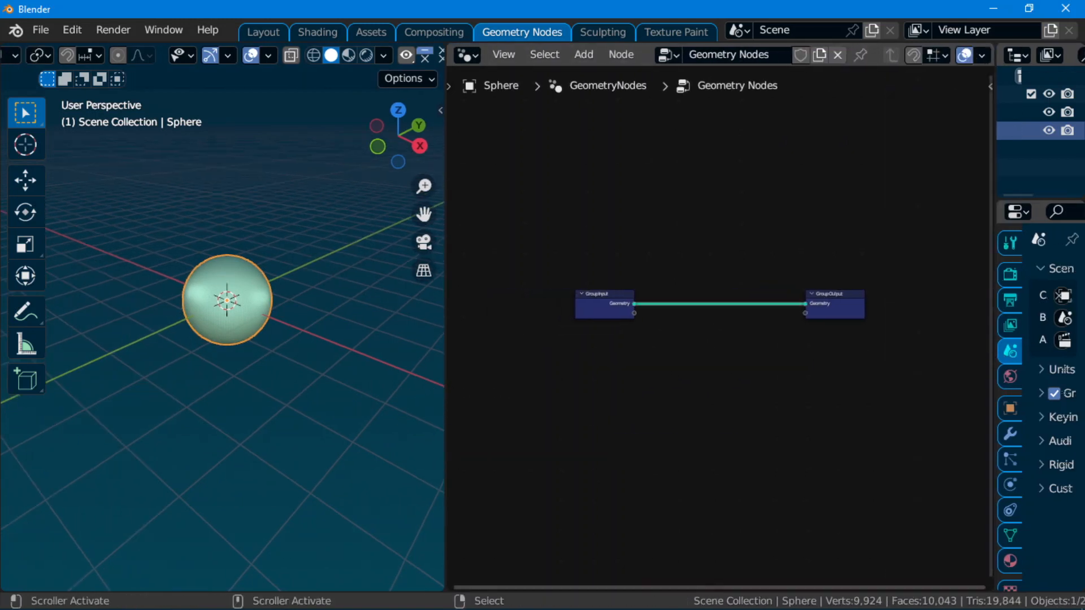
left_click(720, 594)
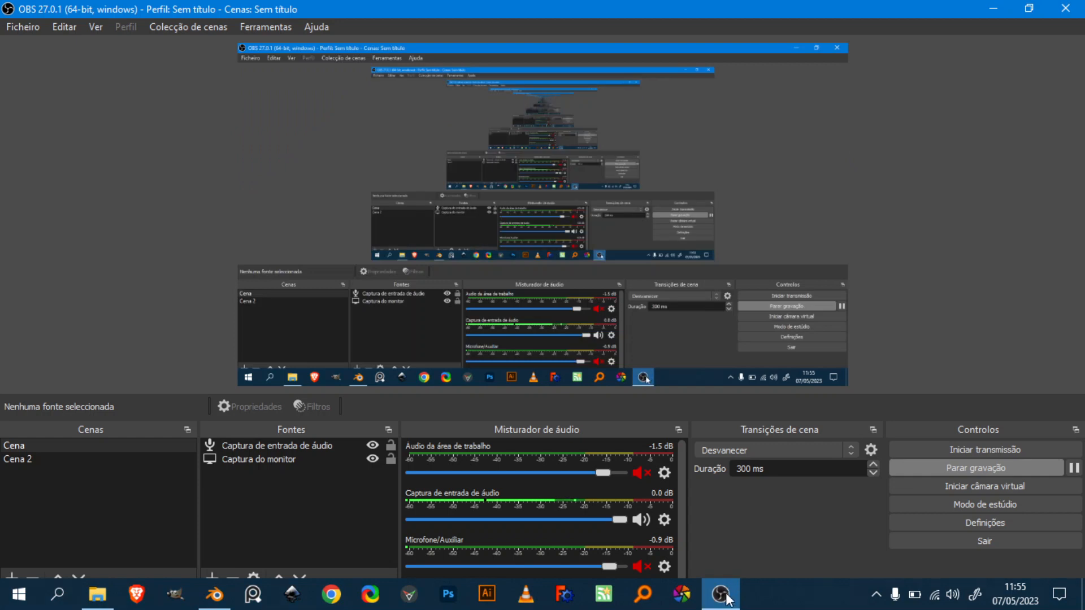
left_click(720, 595)
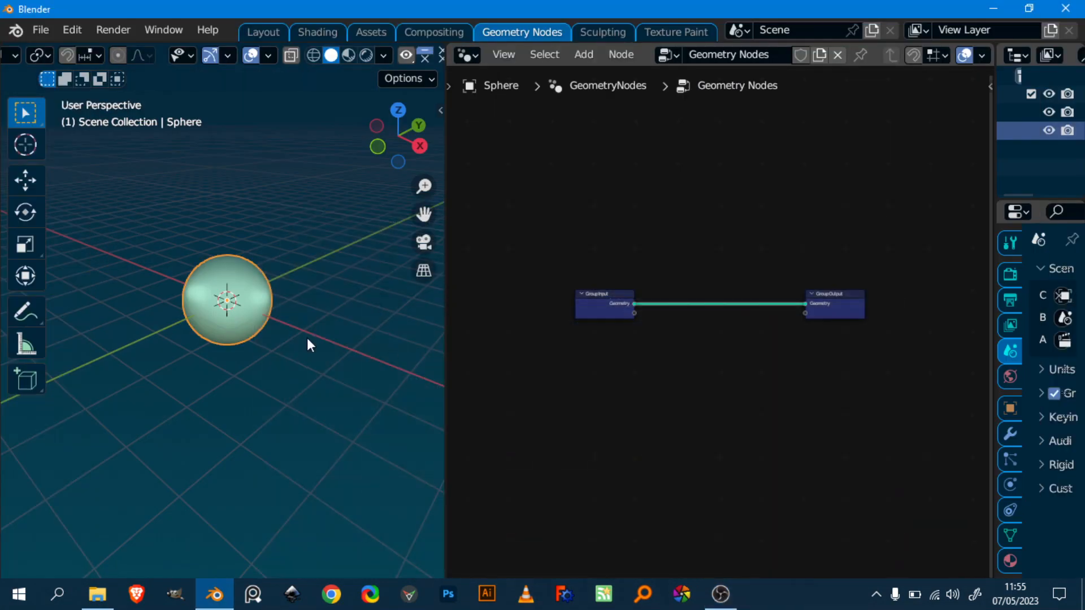
- Add an Image Texture node to the sphere's node tree, below the link between Group Input and Group Output
scroll(198, 339, "up", 4)
scroll(582, 328, "up", 3)
scroll(506, 347, "up", 1)
left_click_drag(446, 360, 371, 368)
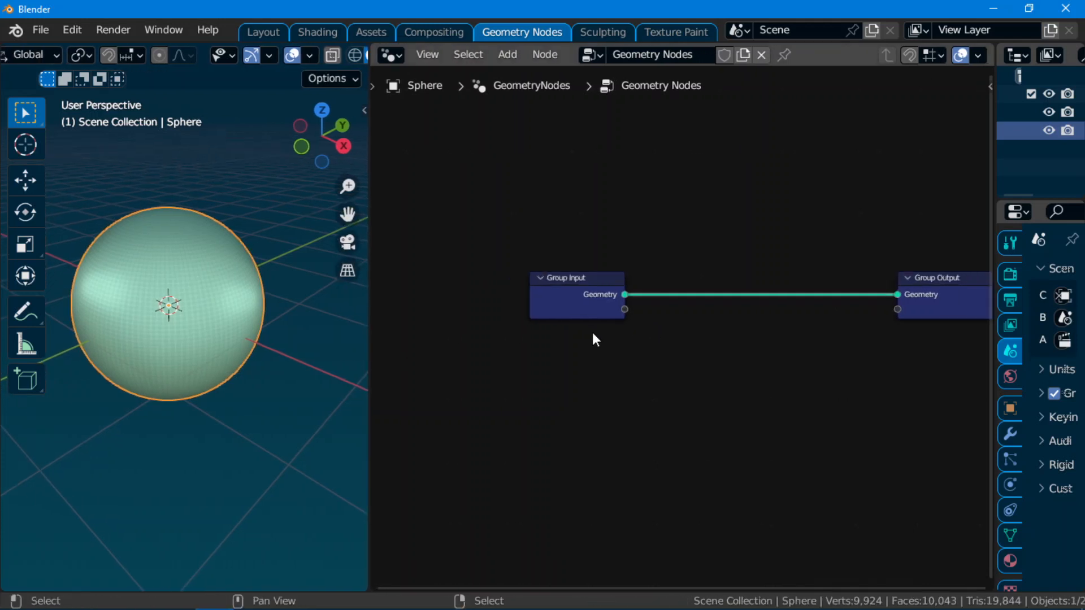
middle_click_drag(592, 333, 529, 289)
key("shift+a")
left_click(500, 155)
type("ima")
left_click(559, 187)
left_click(574, 431)
middle_click_drag(599, 438, 634, 342)
scroll(646, 369, "up", 2)
scroll(688, 347, "down", 1)
- Load FirstTest.jpg from the bookmarked "displacement no eevee" folder into the Image Texture node
left_click(688, 347)
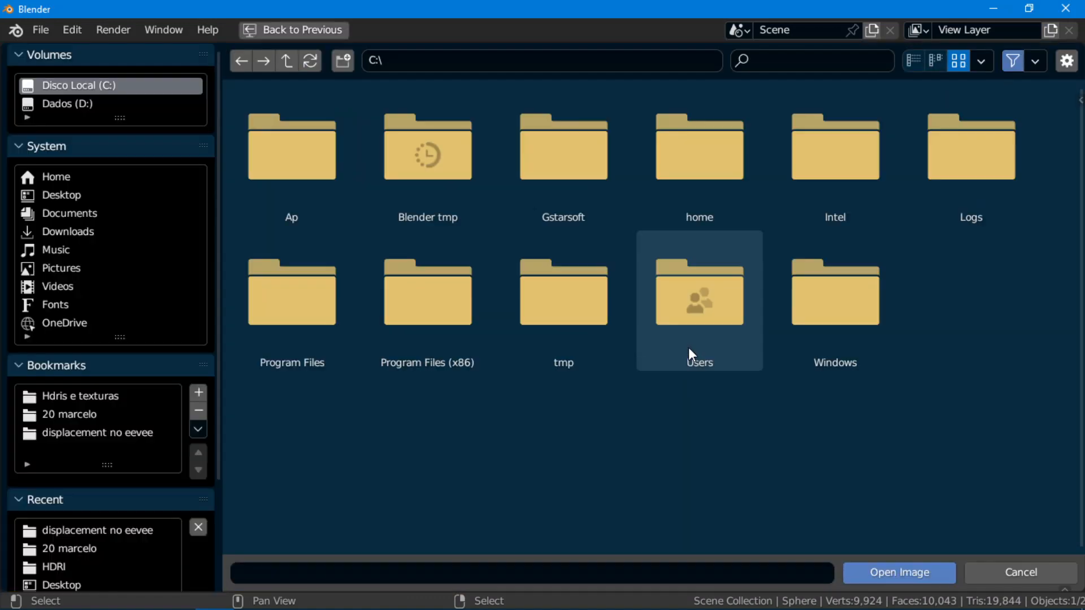
left_click(86, 433)
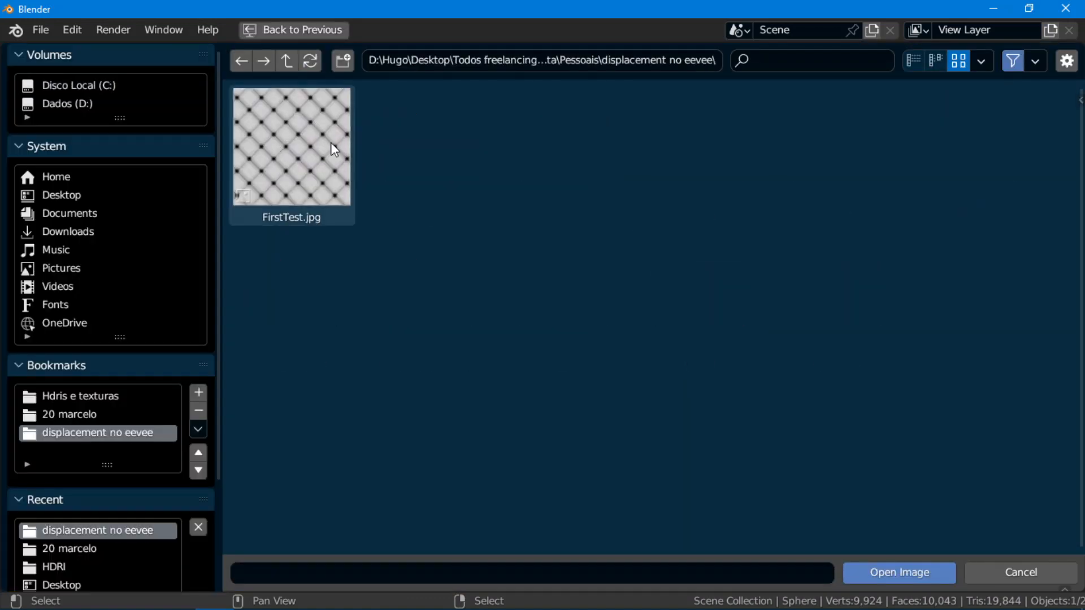
left_click(281, 157)
left_click(904, 575)
- Move Group Input away from the Image Texture node and connect its empty socket to the texture's Vector input
scroll(598, 375, "up", 2)
middle_click_drag(551, 393, 636, 464)
left_click_drag(616, 155, 457, 199)
scroll(588, 361, "down", 1)
scroll(591, 361, "down", 1)
left_click_drag(526, 221, 666, 416)
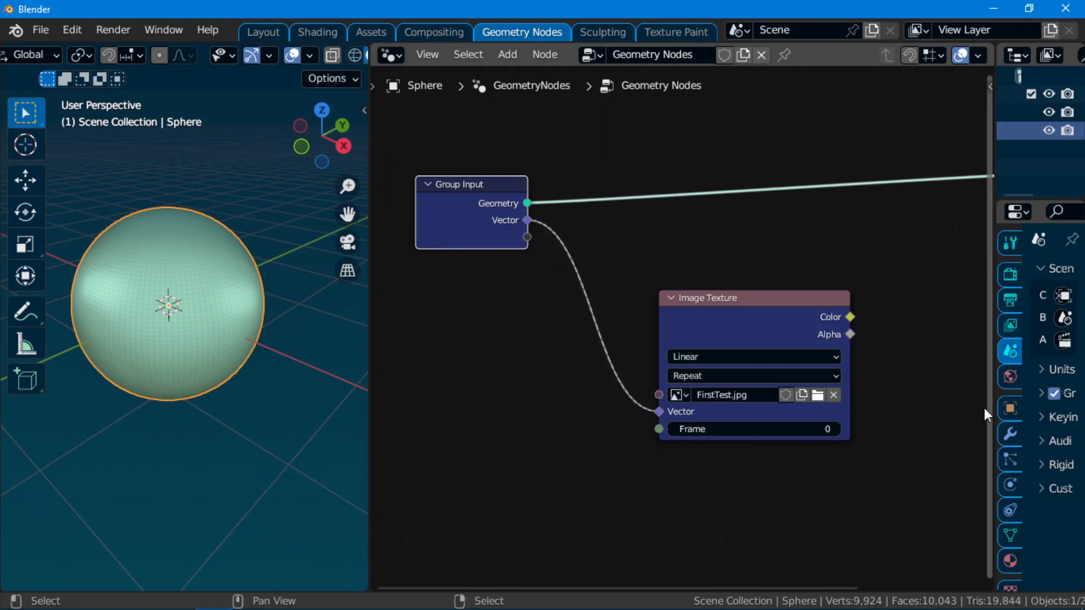
- Switch the modifier's Vector input to an attribute and assign the UVMap attribute to it
left_click_drag(995, 408, 756, 407)
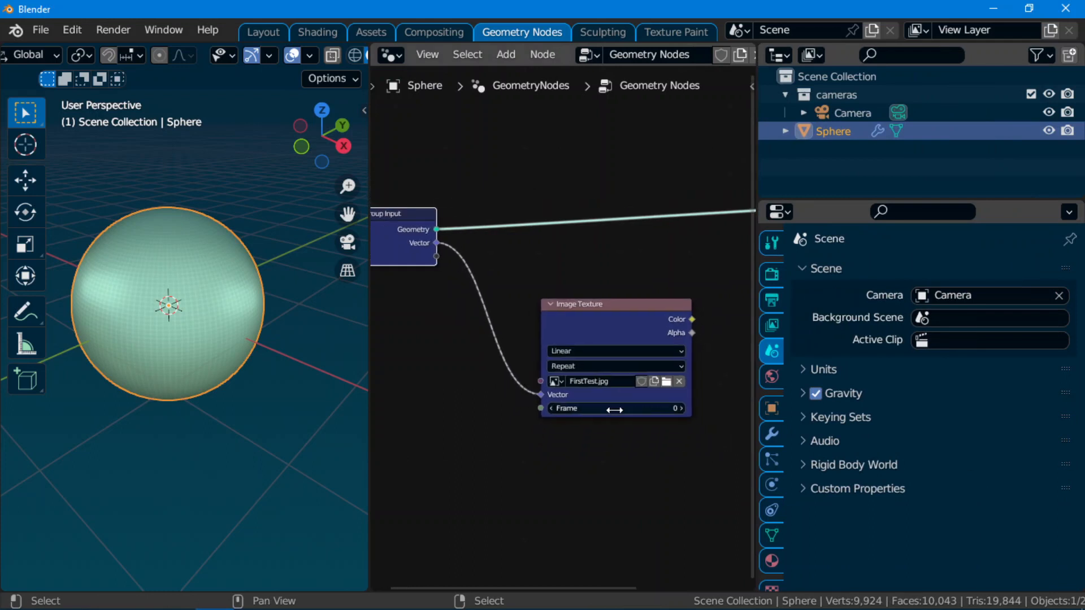
left_click(772, 433)
scroll(678, 378, "down", 1)
middle_click_drag(567, 399, 641, 386)
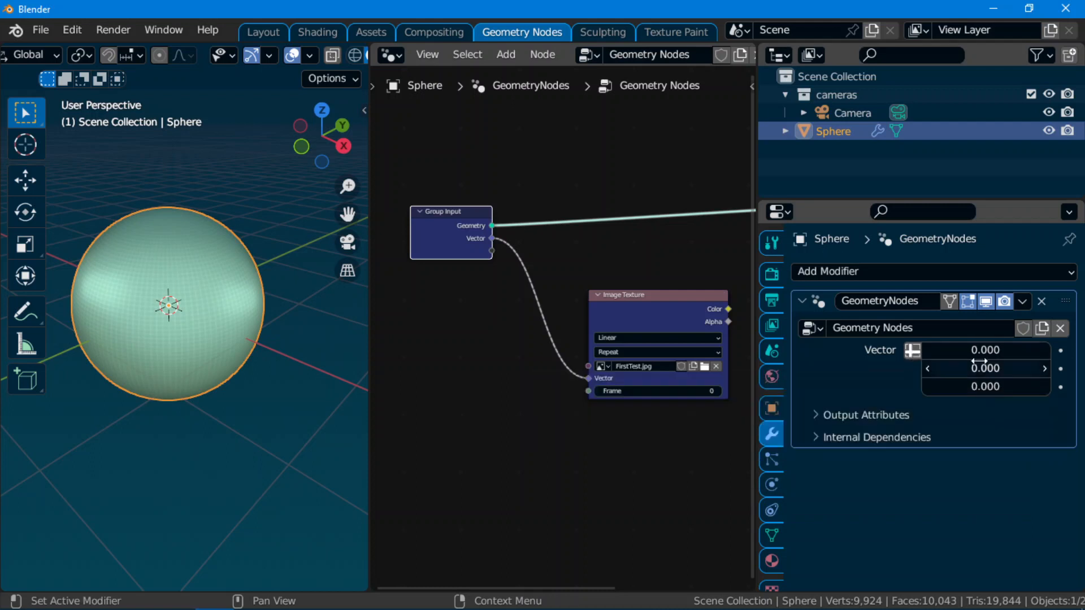
left_click(910, 350)
left_click(937, 351)
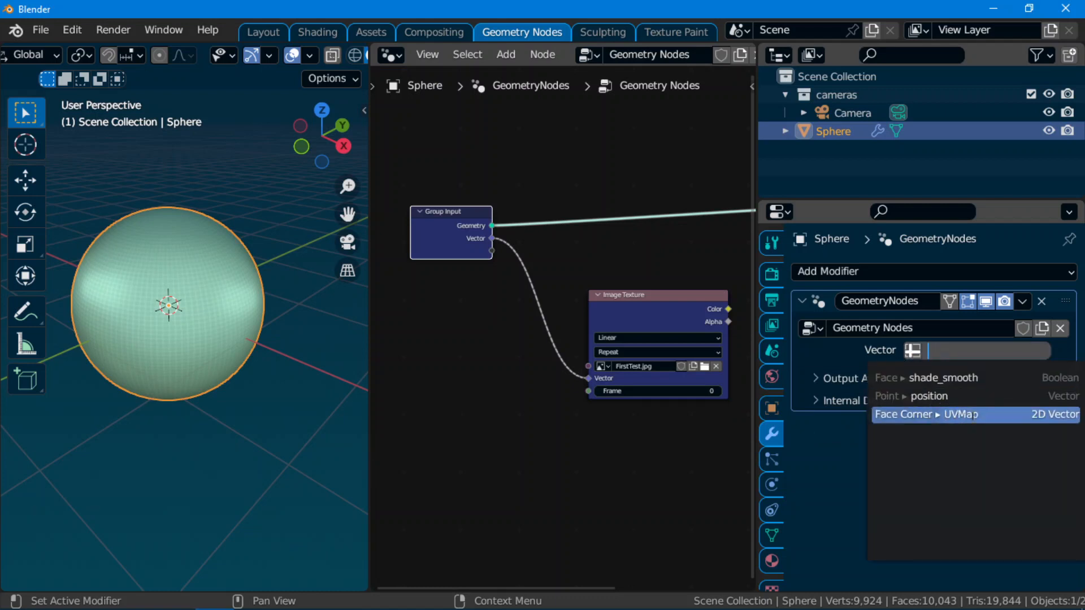
left_click(973, 415)
- Give the node editor more width and move Group Output farther from the Image Texture node
scroll(672, 413, "down", 3)
middle_click_drag(644, 416, 492, 385)
left_click_drag(758, 385, 910, 383)
left_click_drag(370, 374, 296, 373)
scroll(603, 310, "up", 3)
middle_click_drag(590, 306, 462, 338)
left_click_drag(685, 225, 869, 225)
- Add a Set Position node and insert it into the geometry link between Group Input and Group Output
key("shift+a")
type("set")
left_click(627, 235)
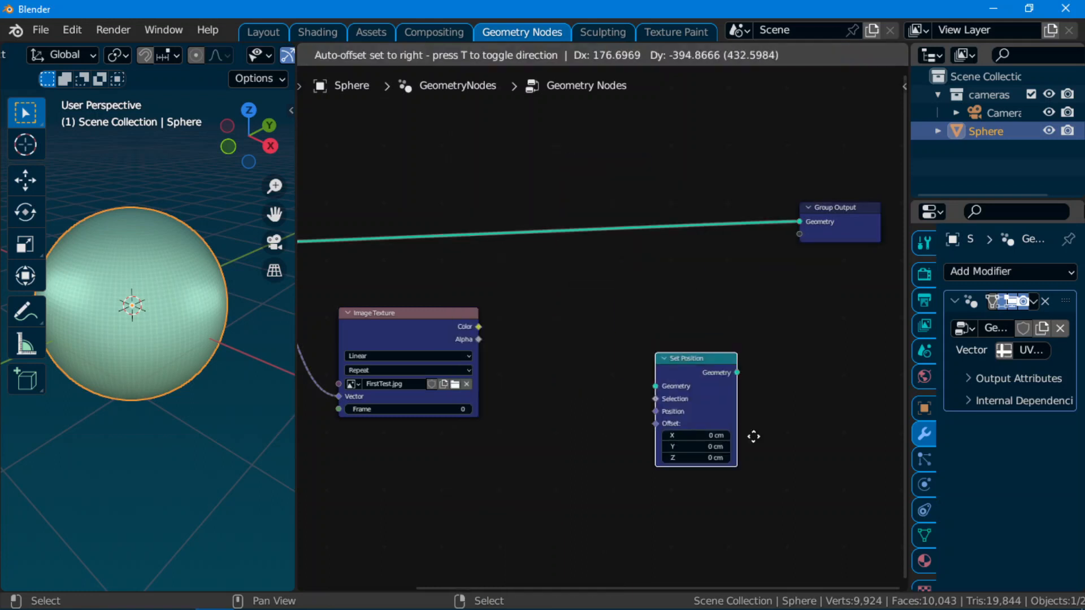
left_click(752, 412)
scroll(616, 355, "up", 2)
scroll(616, 355, "down", 3)
left_click_drag(678, 331, 643, 238)
scroll(587, 316, "up", 1)
middle_click_drag(571, 288, 618, 311)
left_click_drag(682, 258, 653, 304)
- Insert a Set Shade Smooth node between Set Position and Group Output, and hide the 3D viewport's toolbar
key("shift+a")
left_click(547, 142)
type("smo")
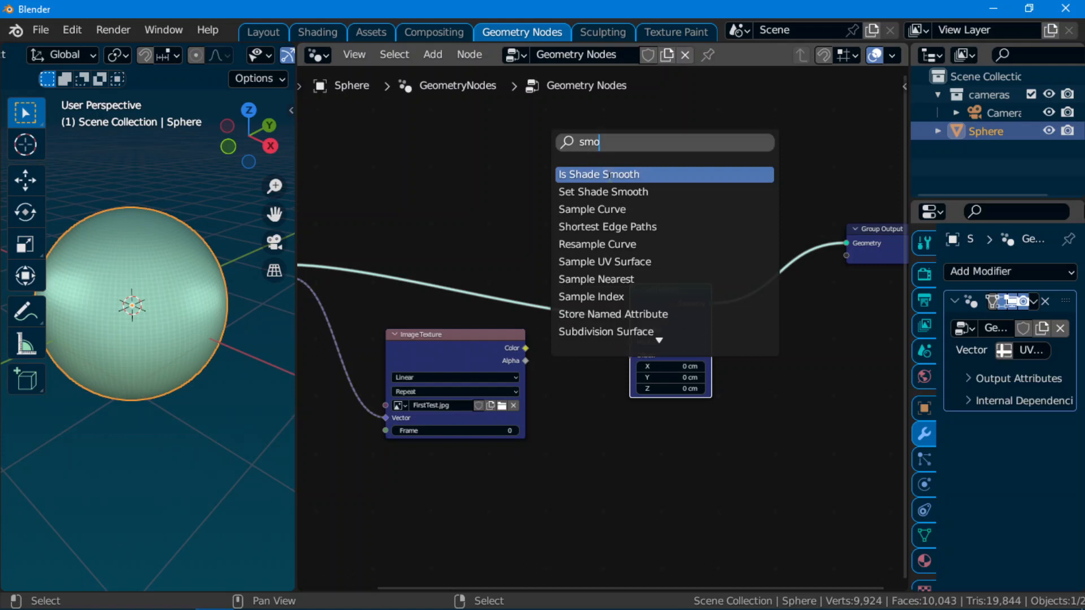
left_click(603, 191)
left_click(618, 150)
middle_click_drag(686, 270, 600, 264)
left_click_drag(527, 198, 721, 329)
scroll(90, 305, "up", 4)
key("t")
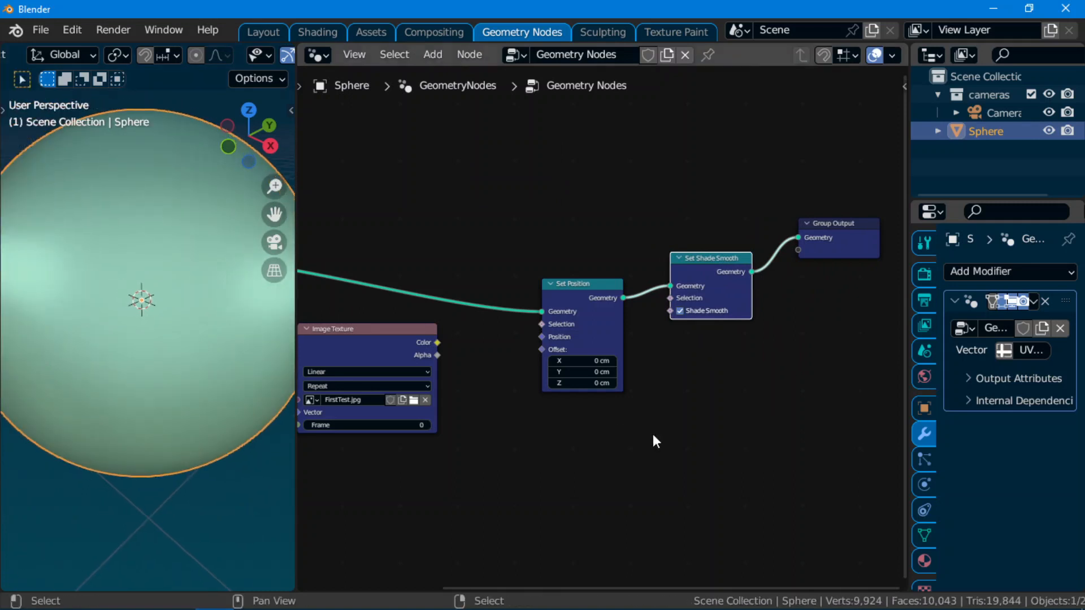
- Spread out the Set Position, Group Input and Image Texture nodes to open space between the texture and Set Position
scroll(618, 433, "down", 1)
middle_click_drag(649, 448, 758, 399)
left_click_drag(698, 248, 669, 194)
middle_click_drag(540, 336, 603, 307)
left_click_drag(402, 276, 471, 286)
left_click_drag(391, 212, 323, 161)
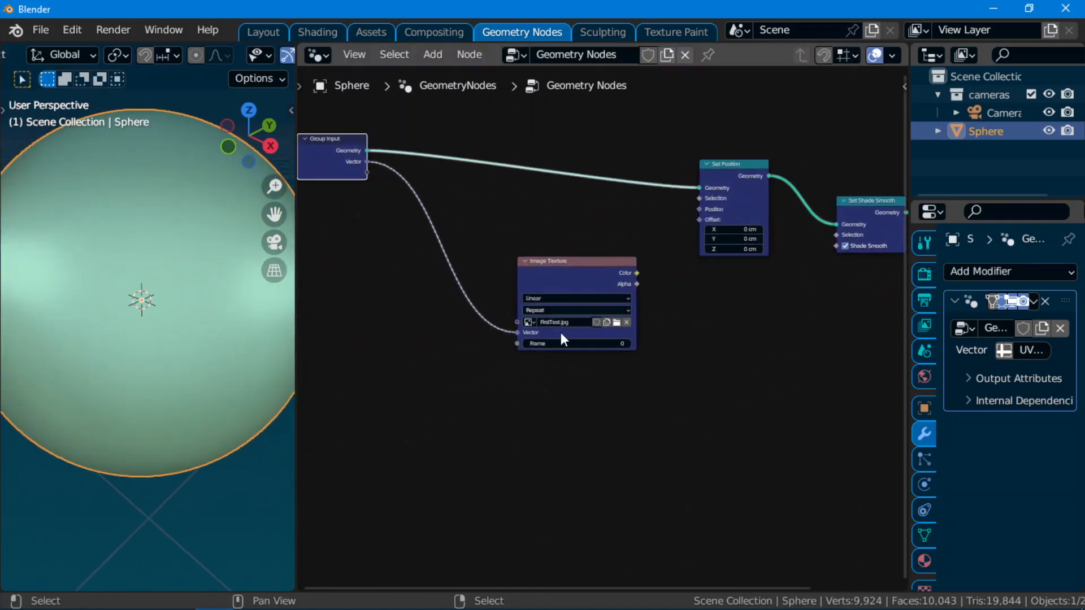
left_click_drag(565, 292, 498, 289)
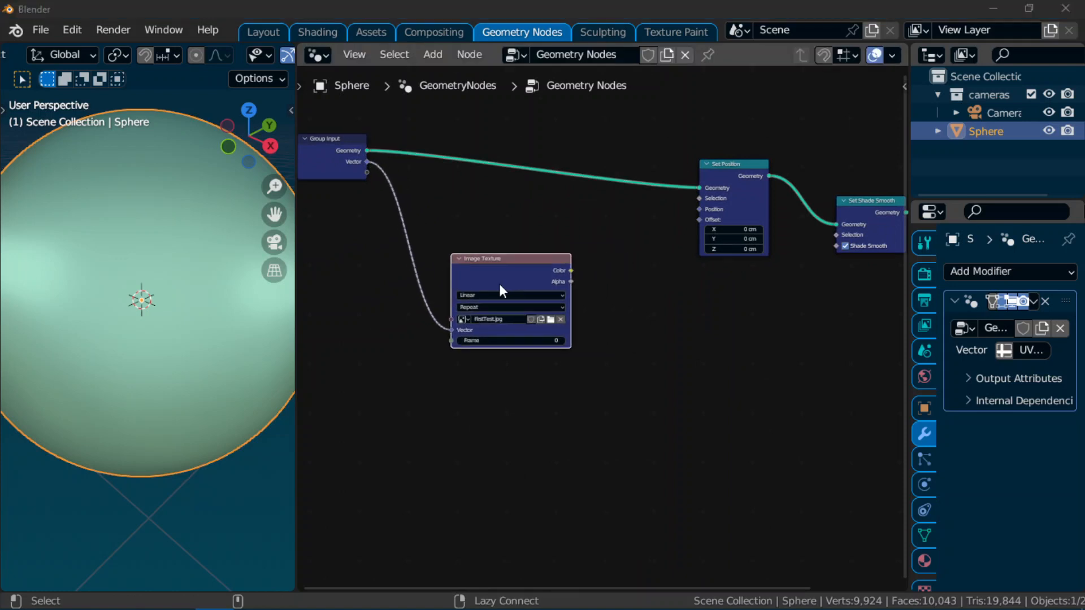
key("alt+Tab")
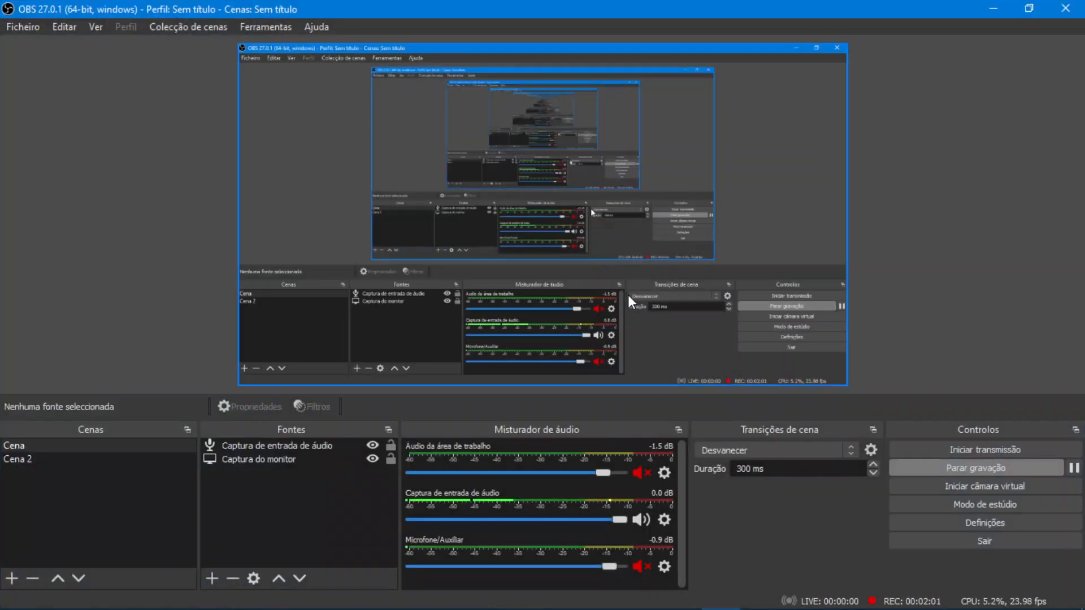
key("alt+Tab")
- Shift the Image Texture node aside and add a Combine XYZ node between it and Set Position
middle_click_drag(610, 362, 629, 390)
scroll(628, 389, "up", 1)
left_click_drag(506, 285, 462, 308)
middle_click_drag(682, 348, 605, 333)
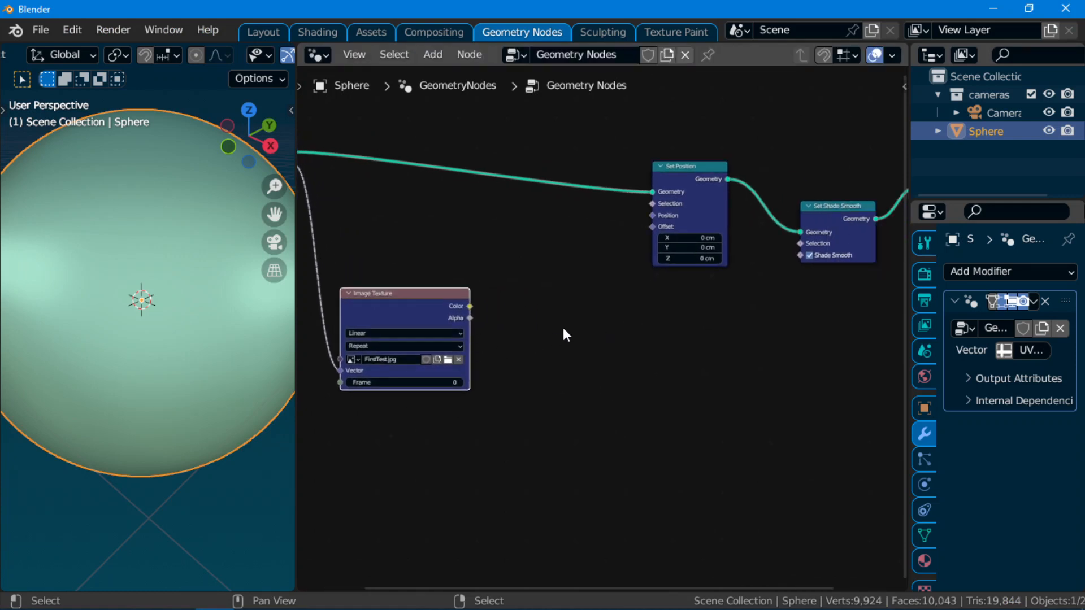
key("shift+a")
left_click(498, 171)
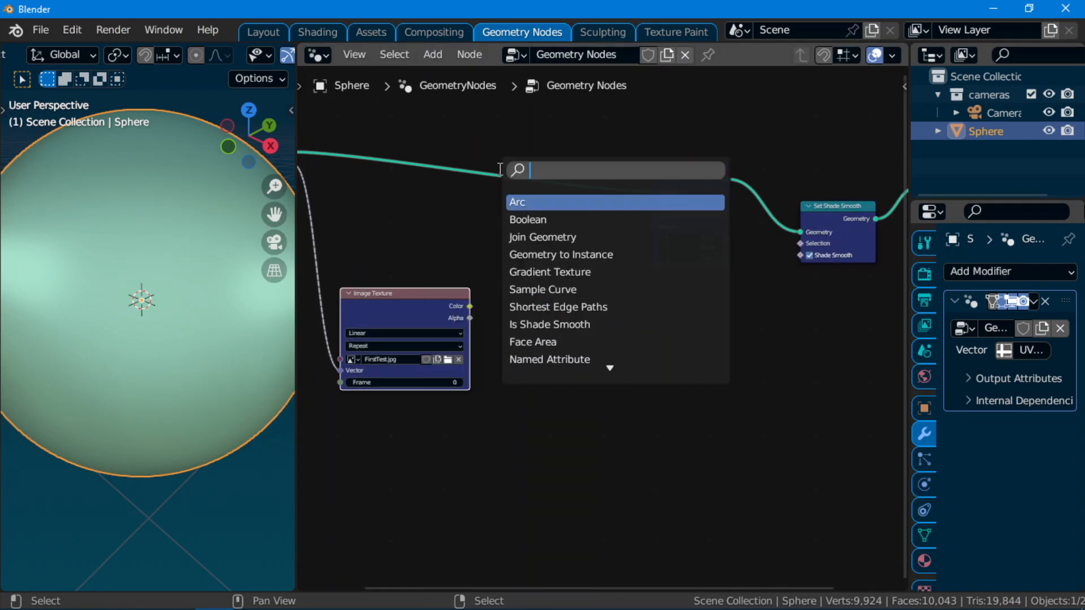
type("com")
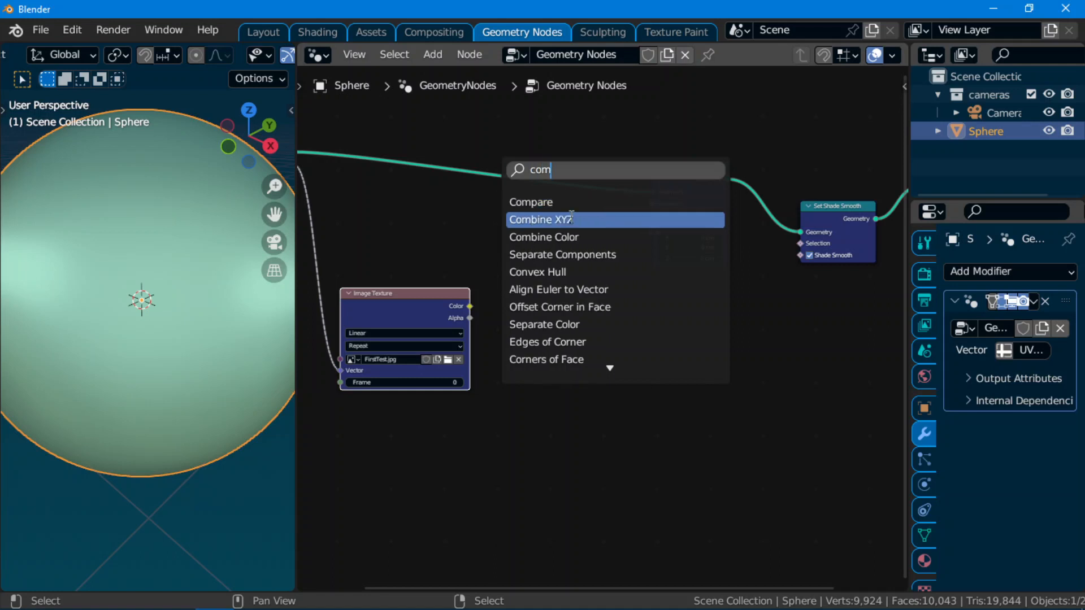
left_click(577, 221)
left_click(622, 388)
middle_click_drag(545, 405, 571, 400)
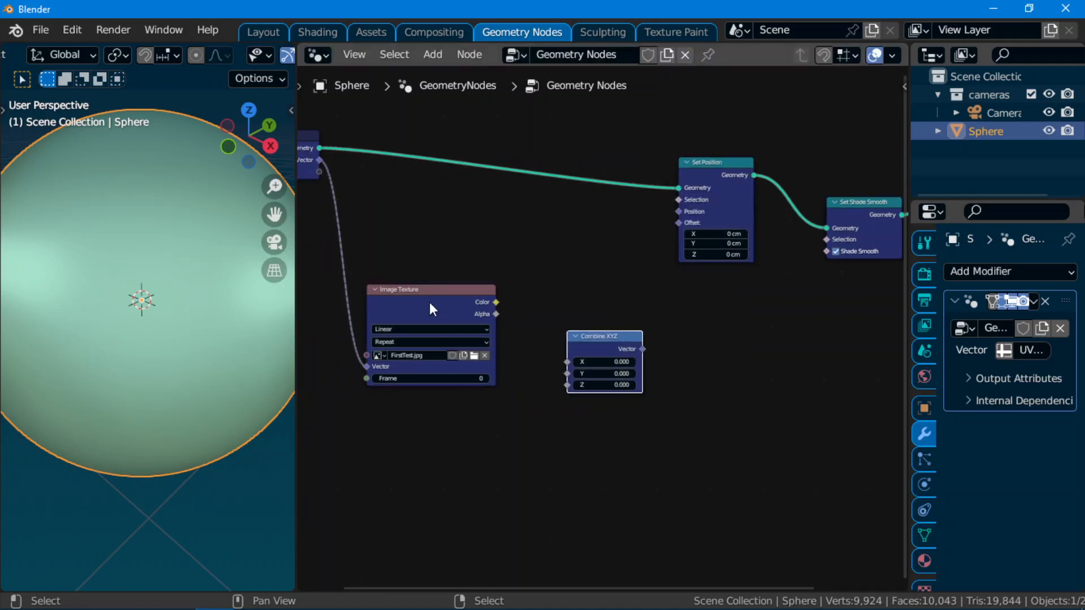
- Connect the texture's Color to the Y input of Combine XYZ, and its Vector output to Set Position's Offset
left_click_drag(430, 304, 389, 314)
left_click_drag(456, 315, 568, 374)
left_click_drag(643, 349, 679, 222)
middle_click_drag(233, 347, 270, 378)
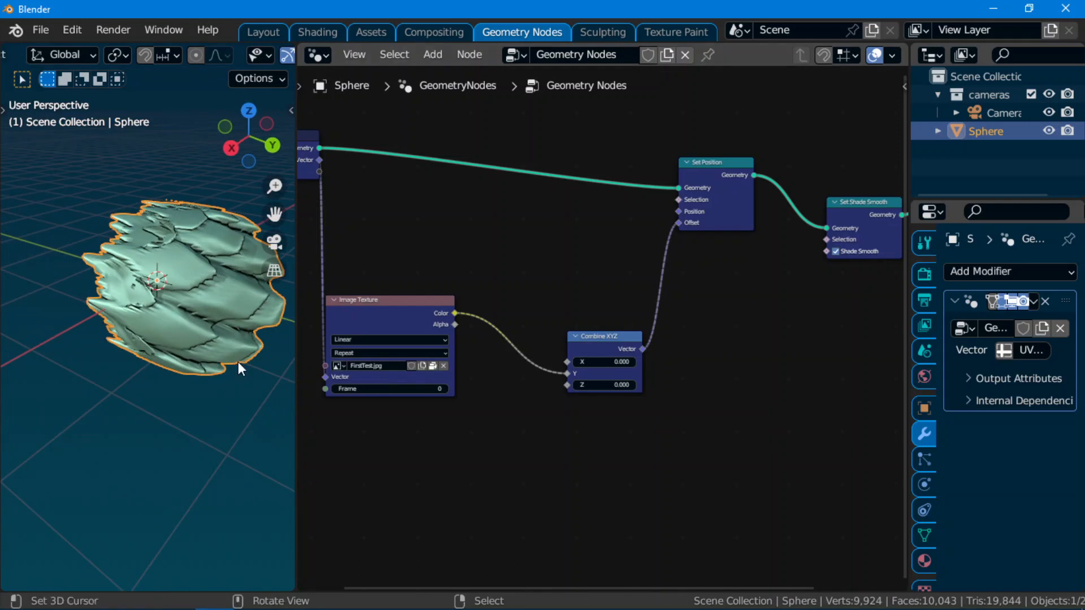
middle_click_drag(165, 353, 93, 379, "shift")
scroll(95, 382, "up", 2)
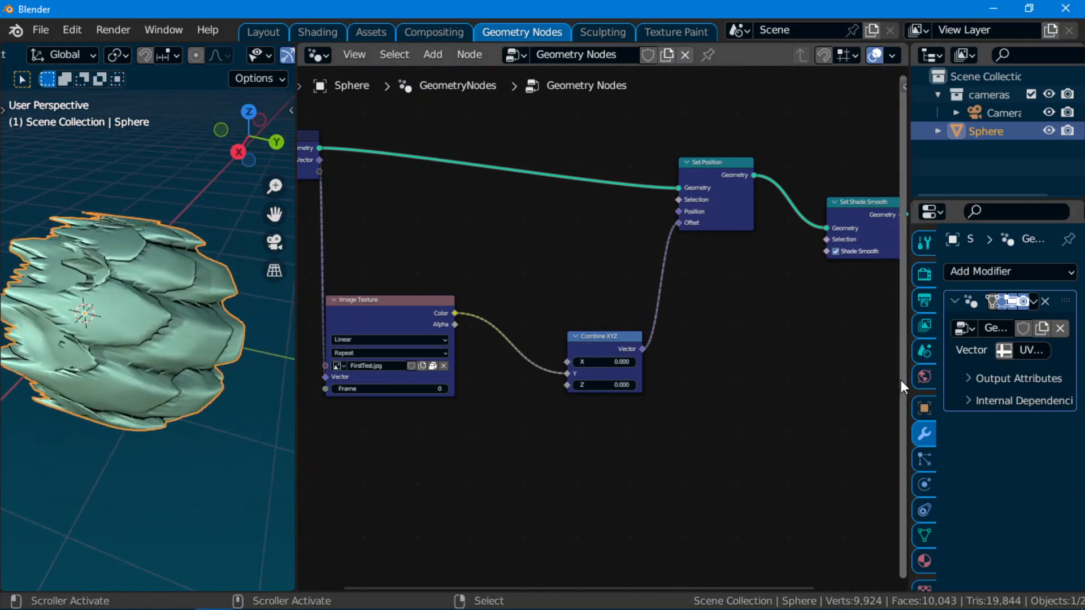
- Widen the node editor and move Group Input and Image Texture farther away from Combine XYZ
left_click_drag(907, 380, 1016, 380)
middle_click_drag(215, 373, 286, 370)
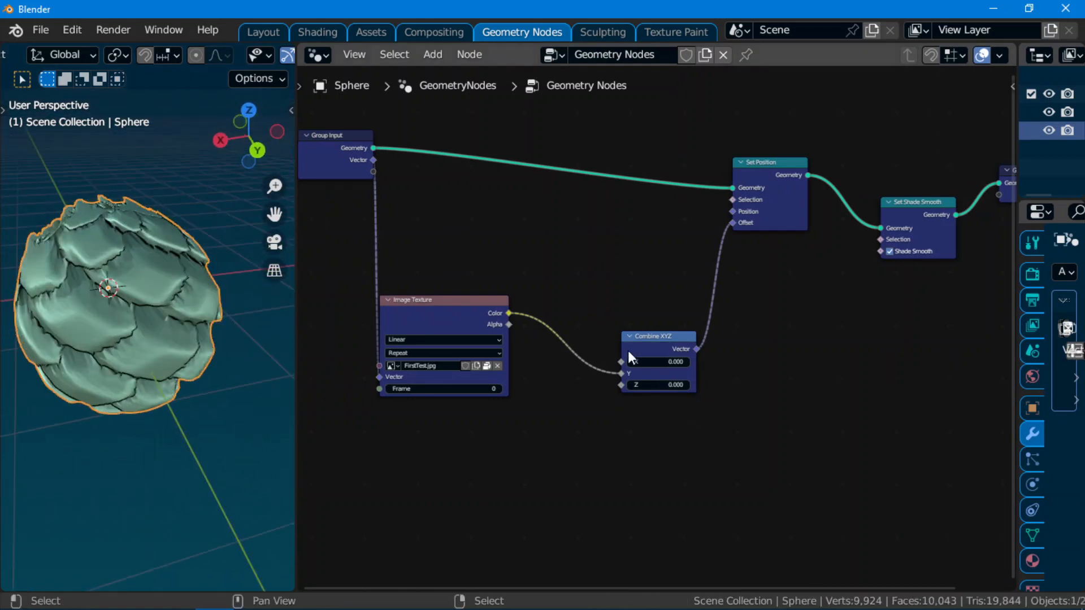
middle_click_drag(553, 413, 721, 423)
left_click_drag(508, 182, 331, 201)
left_click_drag(676, 347, 528, 368)
scroll(629, 395, "up", 3)
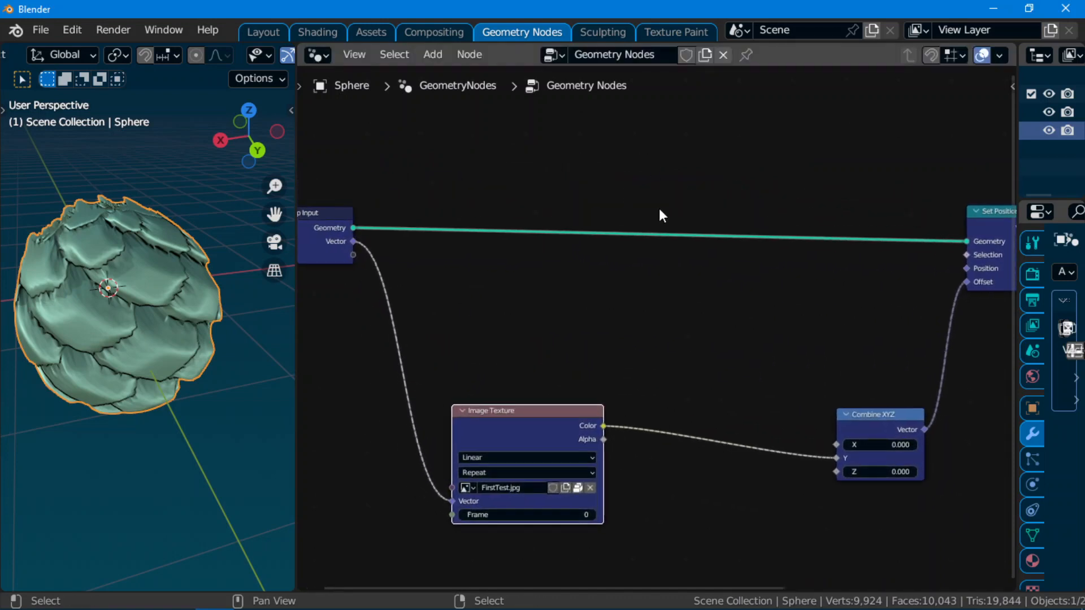
- Add a Capture Attribute node between Group Input and Set Position, with its data type set to Vector
middle_click_drag(56, 353, 170, 328)
key("shift+a")
left_click(575, 148)
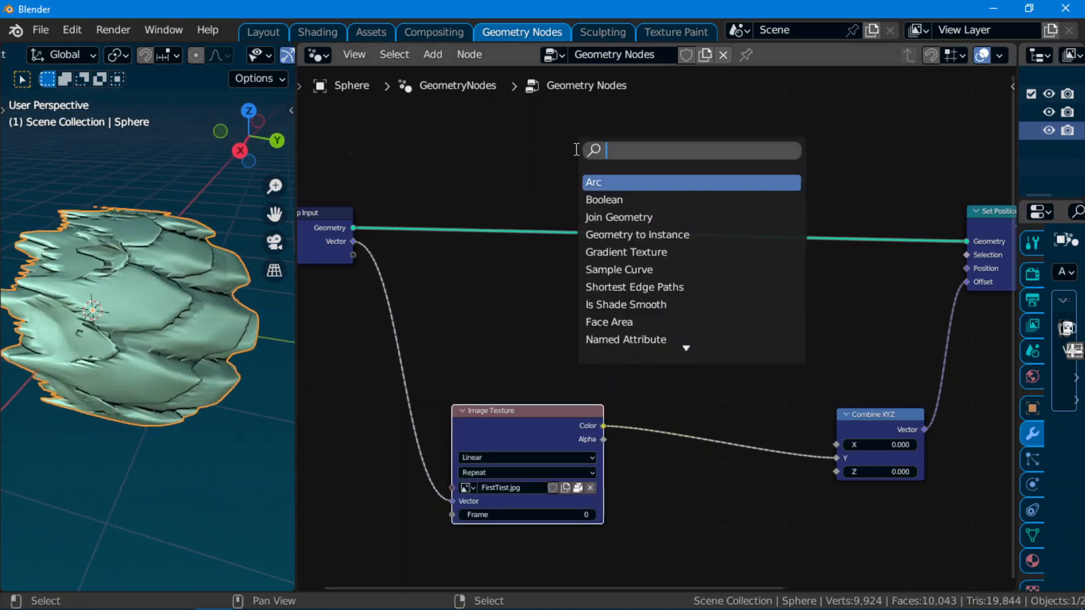
type("atr")
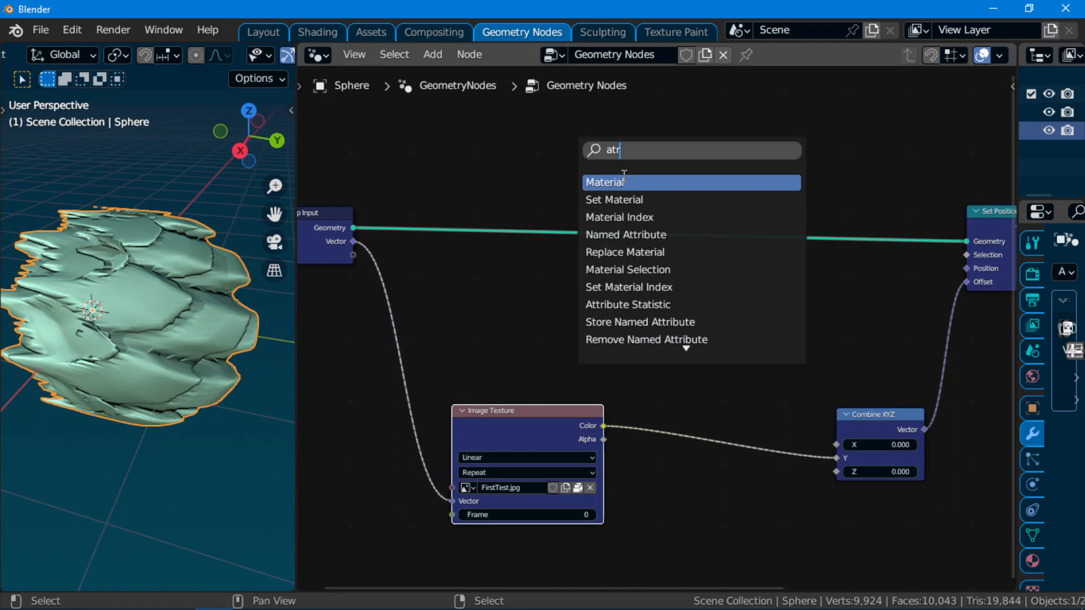
key("BackSpace")
key("BackSpace")
key("BackSpace")
type("atrib")
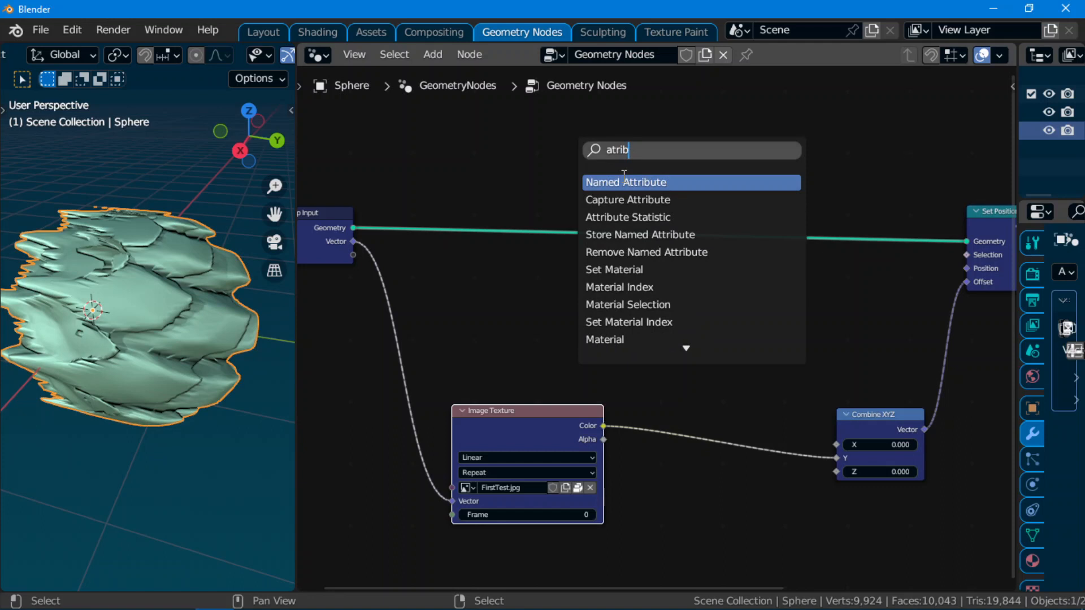
left_click(639, 200)
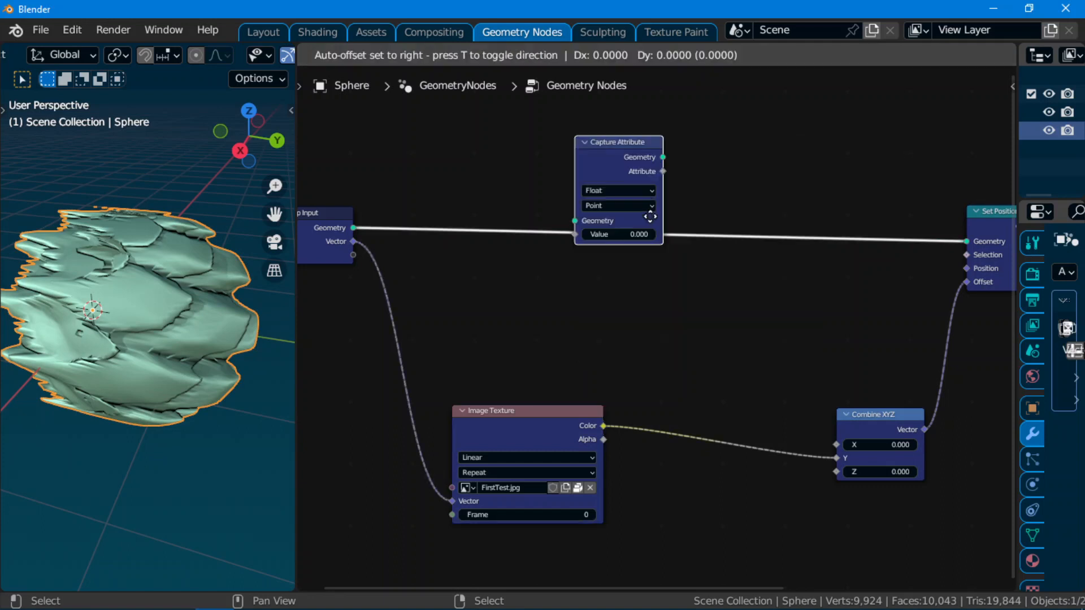
left_click(641, 337)
left_click(631, 322)
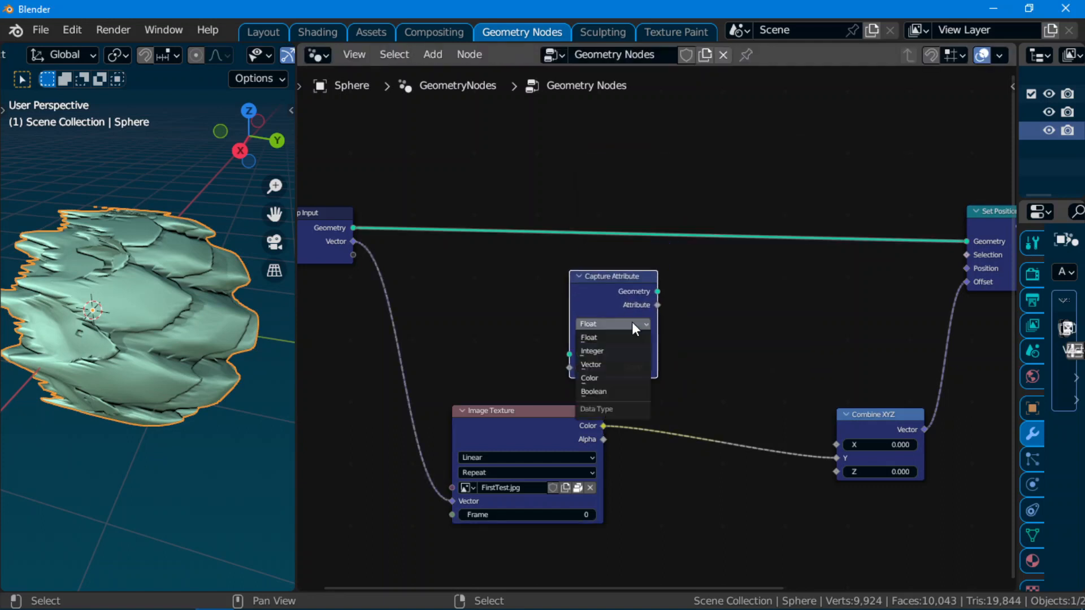
left_click(612, 365)
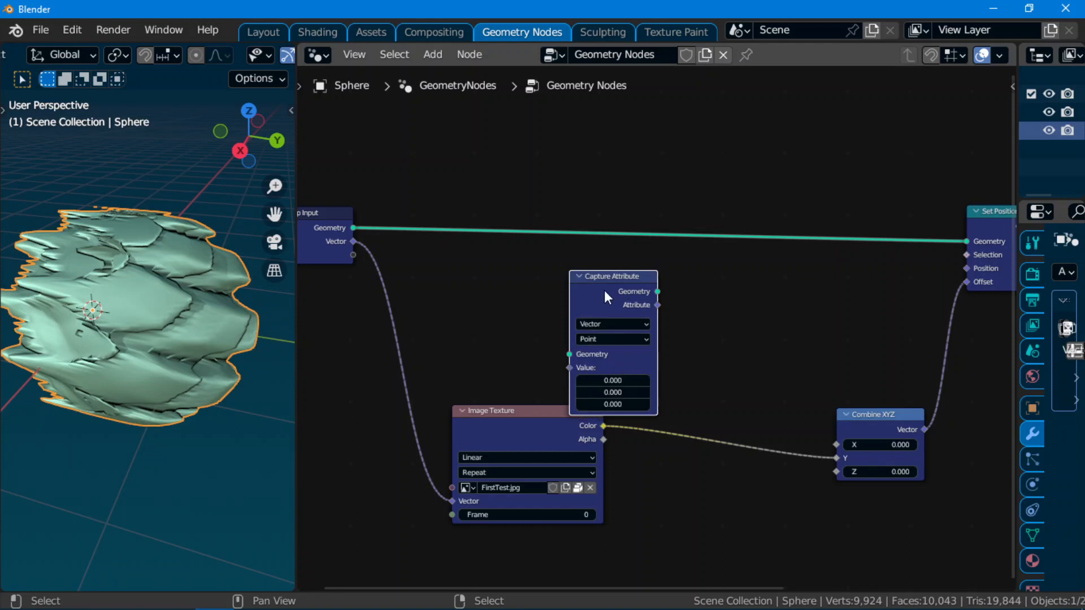
- Insert the Capture Attribute node into the geometry link from Group Input to Set Position and raise it above the link
left_click_drag(605, 290, 643, 204)
scroll(664, 305, "up", 2)
middle_click_drag(665, 305, 653, 270)
left_click_drag(632, 147, 680, 121)
- Add a Normal node and connect its output to the Value input of Capture Attribute
key("shift+a")
left_click(542, 162)
type("norm")
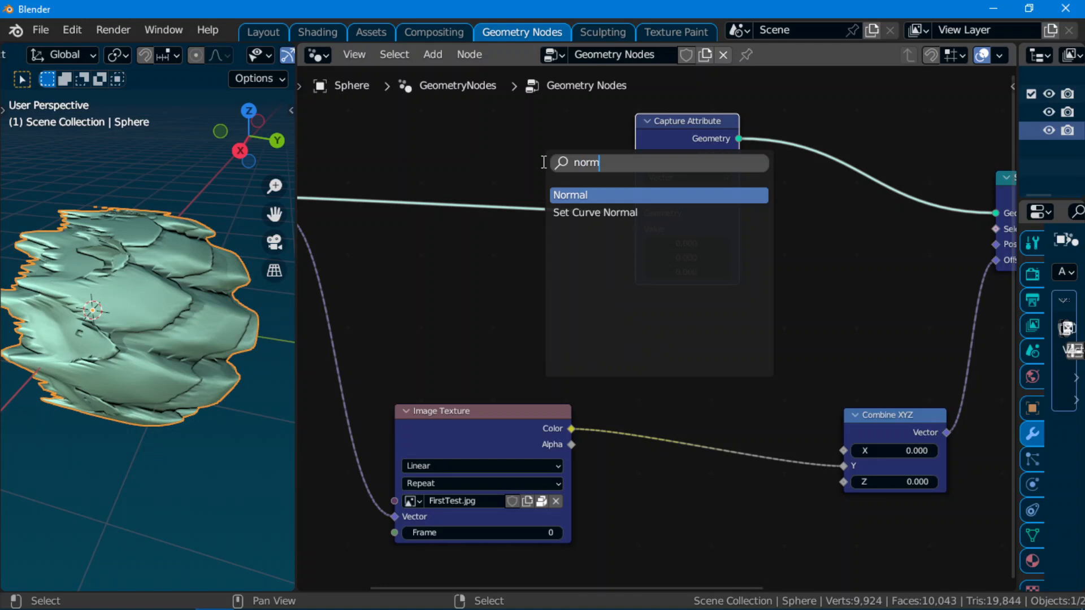
left_click(572, 195)
left_click(498, 314)
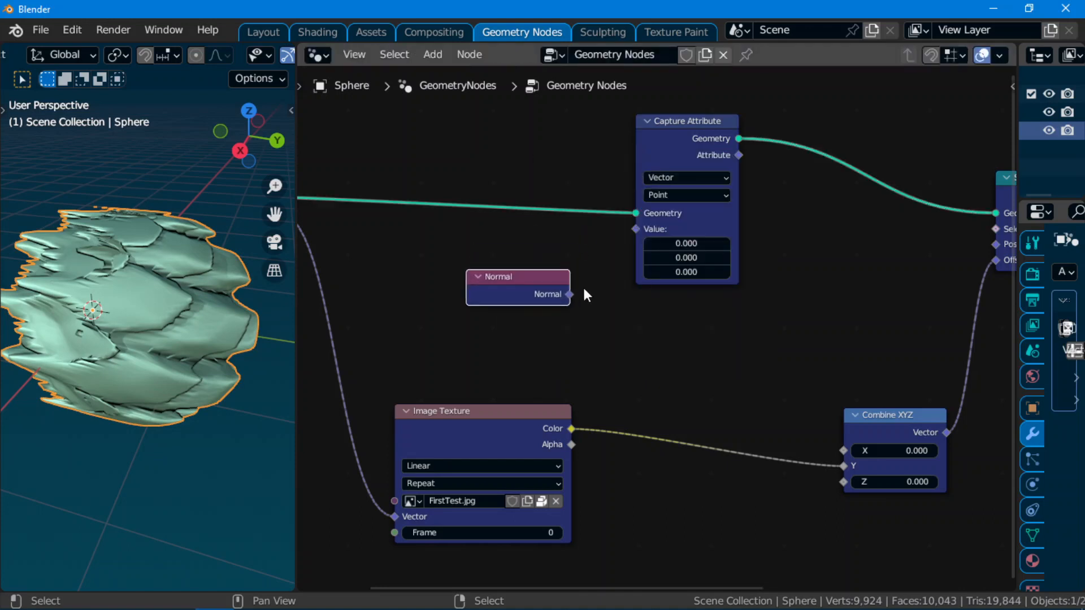
left_click_drag(568, 293, 635, 229)
scroll(695, 317, "down", 2)
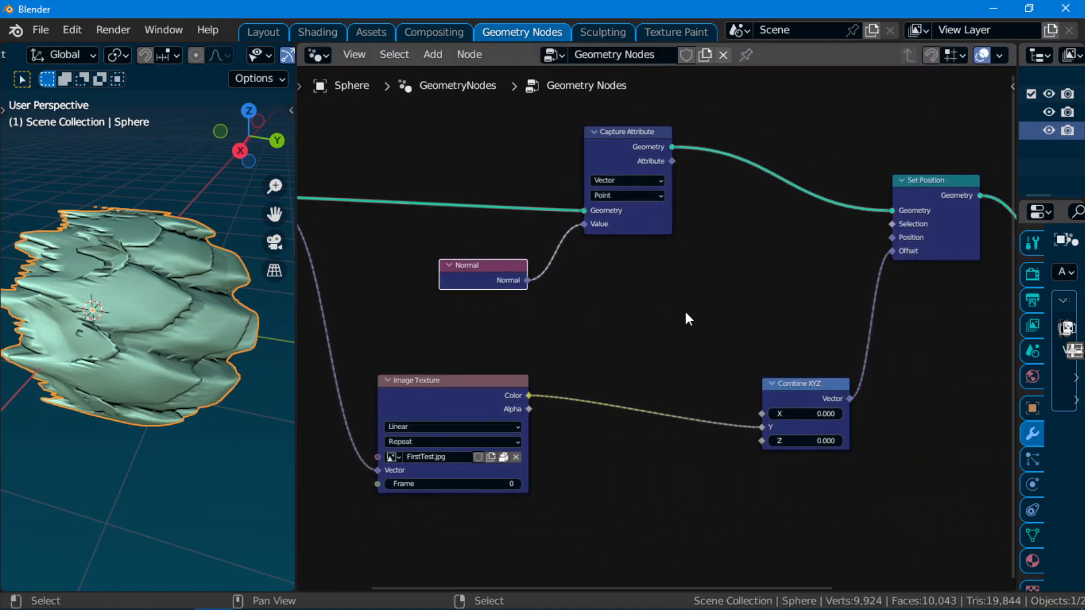
- Reposition the Capture Attribute and Combine XYZ nodes to tidy the layout around Set Position
left_click_drag(616, 137, 590, 146)
middle_click_drag(592, 279, 501, 271)
left_click_drag(674, 371, 685, 353)
mouse_move(481, 133)
left_mouse_down()
mouse_move(470, 136)
mouse_move(484, 136)
left_mouse_up()
middle_click_drag(449, 239, 500, 233)
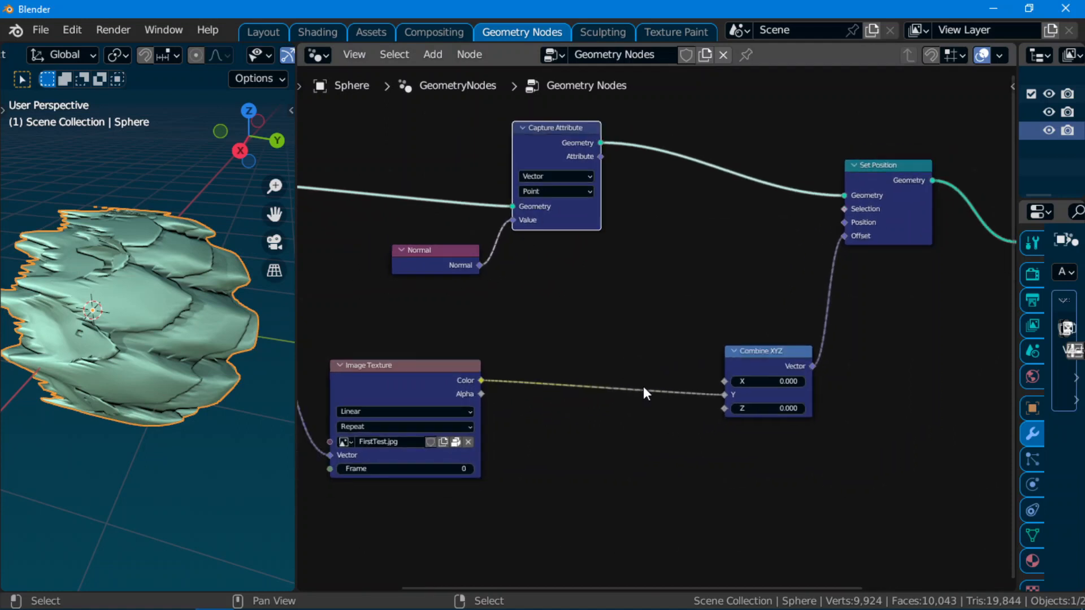
middle_click_drag(695, 391, 682, 371)
left_click_drag(752, 351, 738, 342)
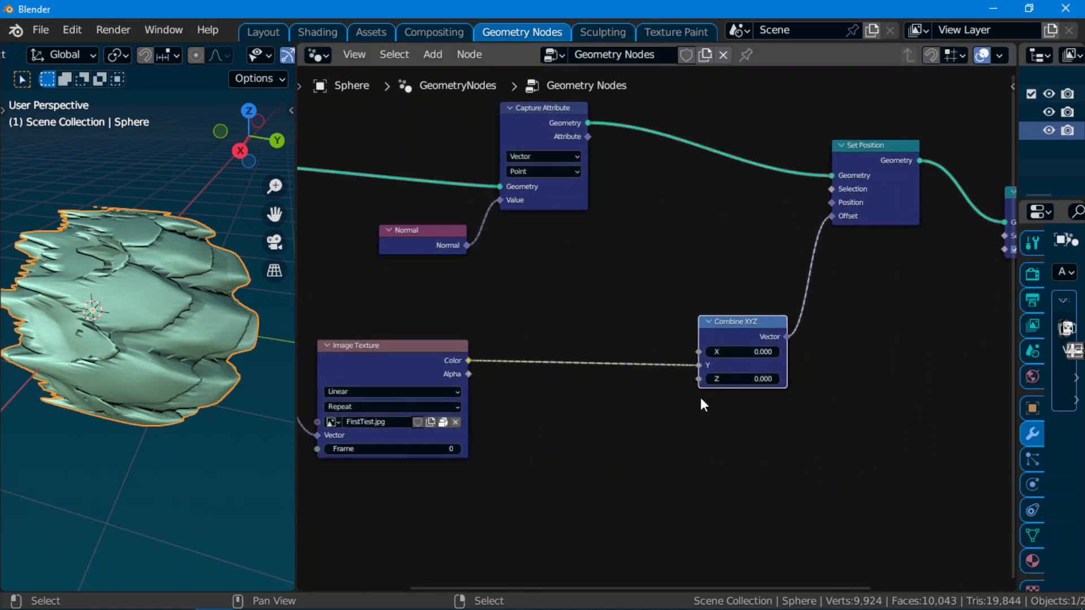
- Fine-tune the placement of the Image Texture, Capture Attribute and Combine XYZ nodes, keeping a gap between the texture and Combine XYZ
middle_click_drag(513, 406, 587, 399)
left_click_drag(422, 347, 447, 346)
scroll(599, 389, "down", 3)
middle_click_drag(603, 390, 566, 390)
scroll(570, 368, "up", 3)
left_click_drag(469, 337, 501, 348)
middle_click_drag(573, 153, 539, 235)
left_click_drag(510, 206, 509, 209)
left_click_drag(421, 308, 421, 322)
left_click_drag(513, 209, 512, 217)
left_click_drag(412, 334, 415, 329)
middle_click_drag(633, 463, 664, 341)
left_click_drag(572, 321, 543, 319)
middle_click_drag(784, 290, 721, 297)
left_click_drag(721, 297, 718, 304)
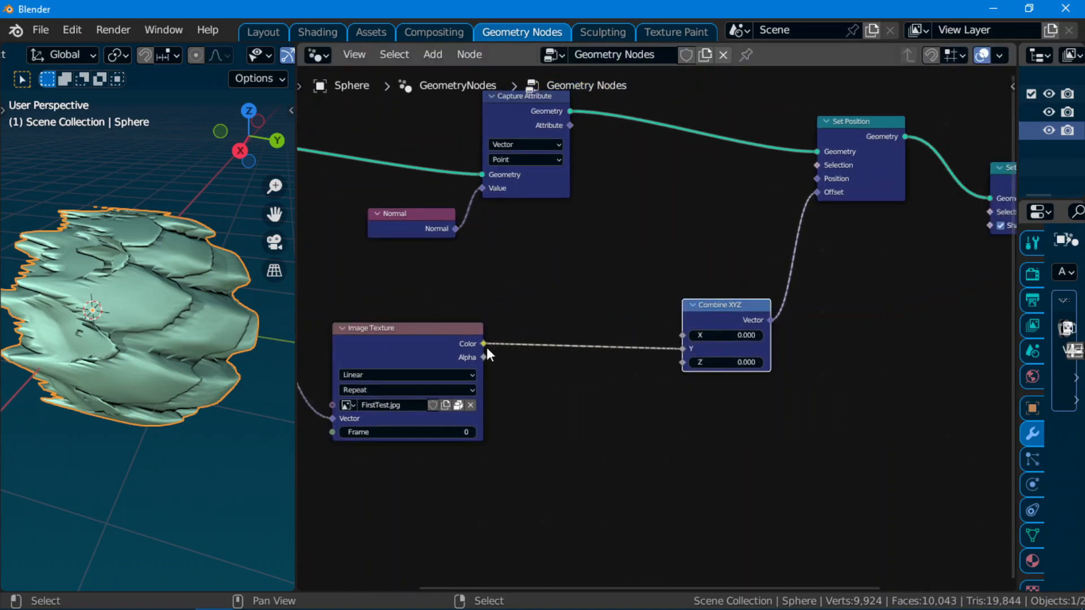
- Try feeding the texture's Color into the X and Z inputs of Combine XYZ in addition to Y
left_click_drag(484, 344, 683, 363)
middle_click_drag(243, 364, 164, 390)
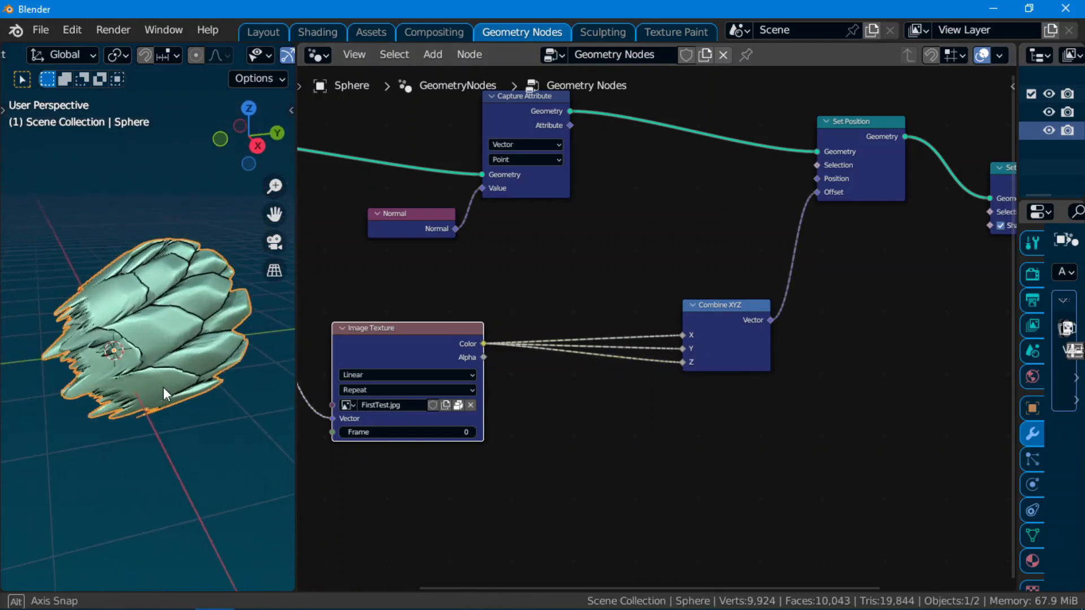
left_click_drag(681, 362, 526, 353)
- Move the Normal and Capture Attribute nodes farther away from Set Position
scroll(534, 340, "down", 2)
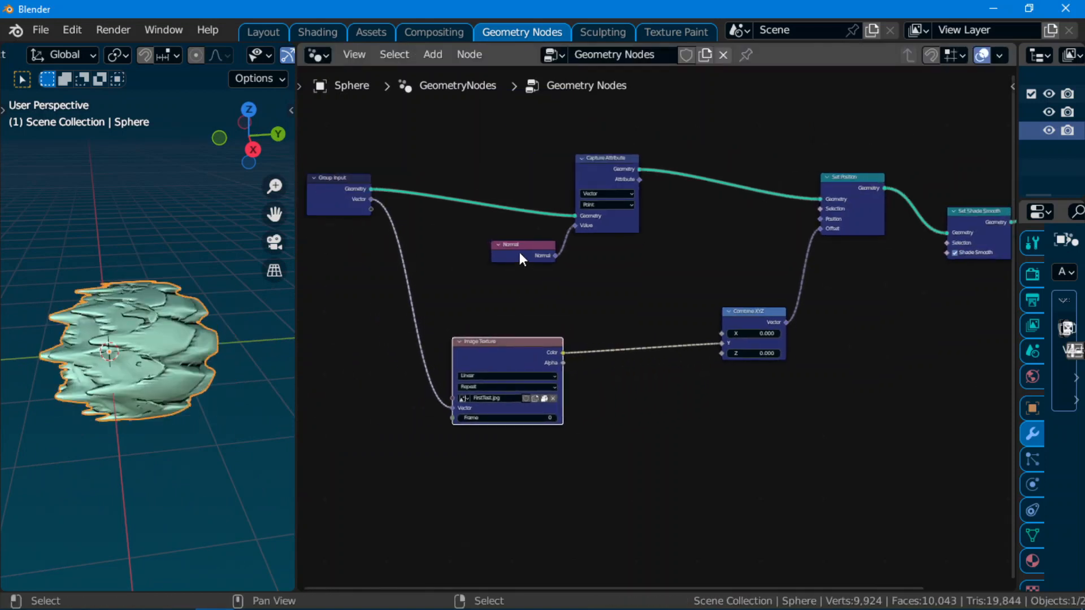
left_click_drag(520, 252, 493, 264)
left_click_drag(599, 158, 563, 147)
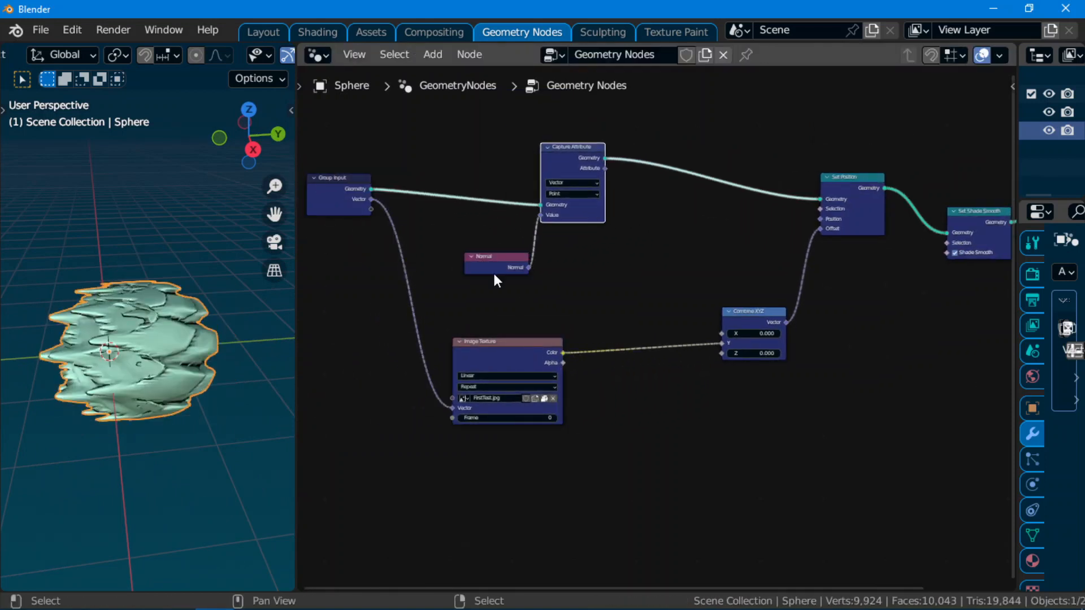
- Add a Vector Math node below the texture's Color link and set its operation to Multiply
scroll(528, 283, "up", 2)
key("shift+a")
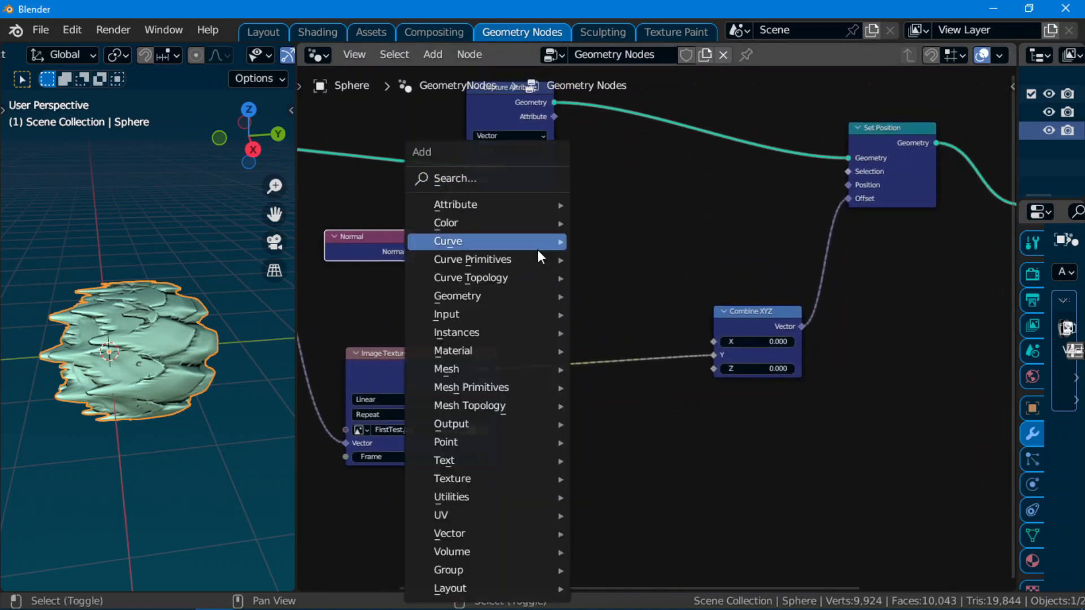
left_click(504, 179)
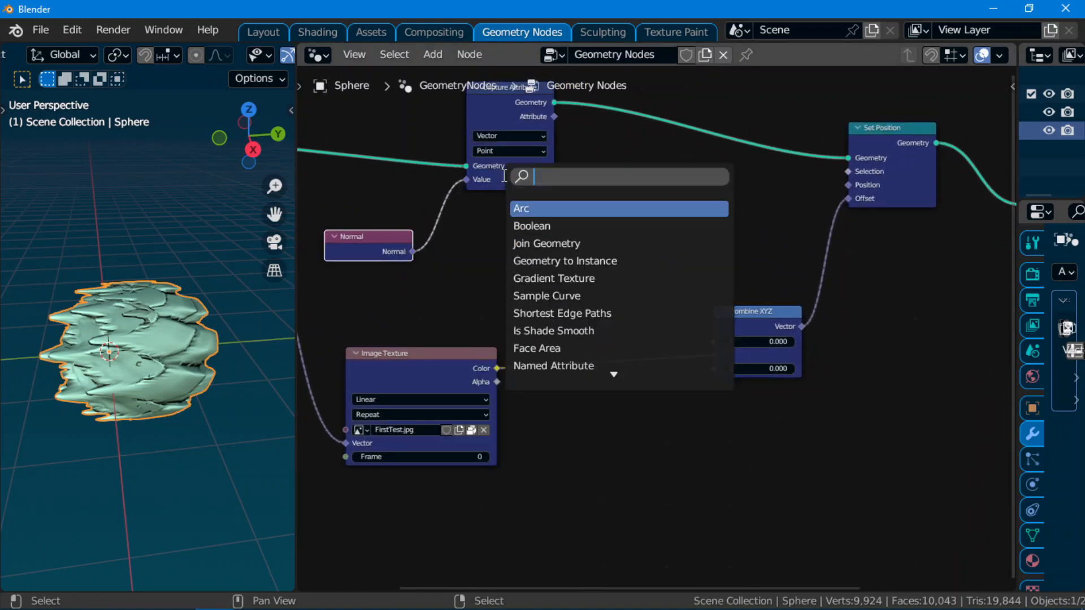
type("vect")
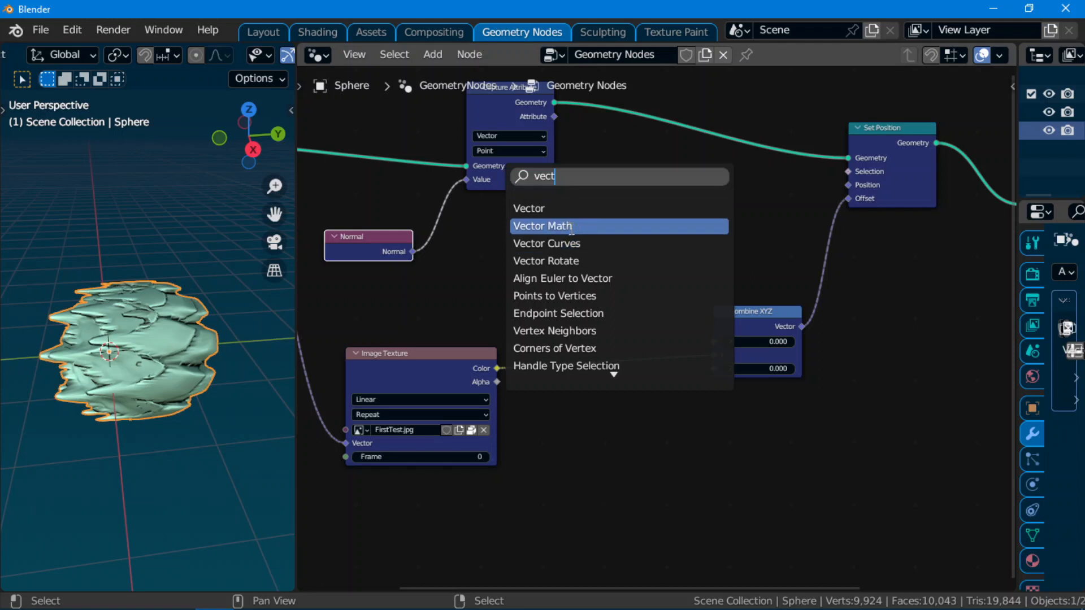
left_click(572, 228)
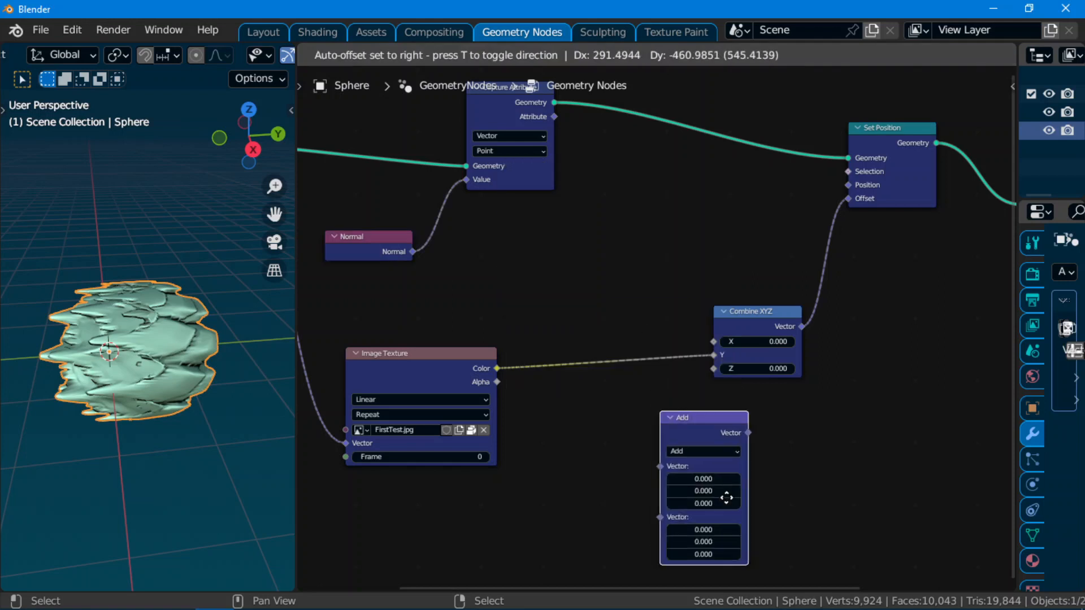
left_click(593, 486)
scroll(591, 487, "up", 1)
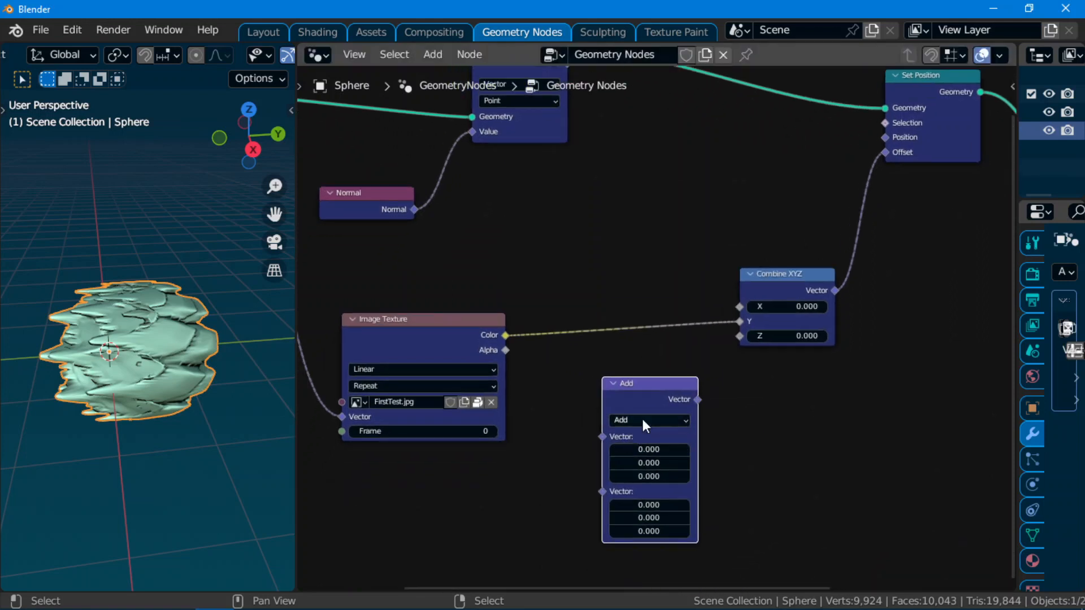
left_click(645, 421)
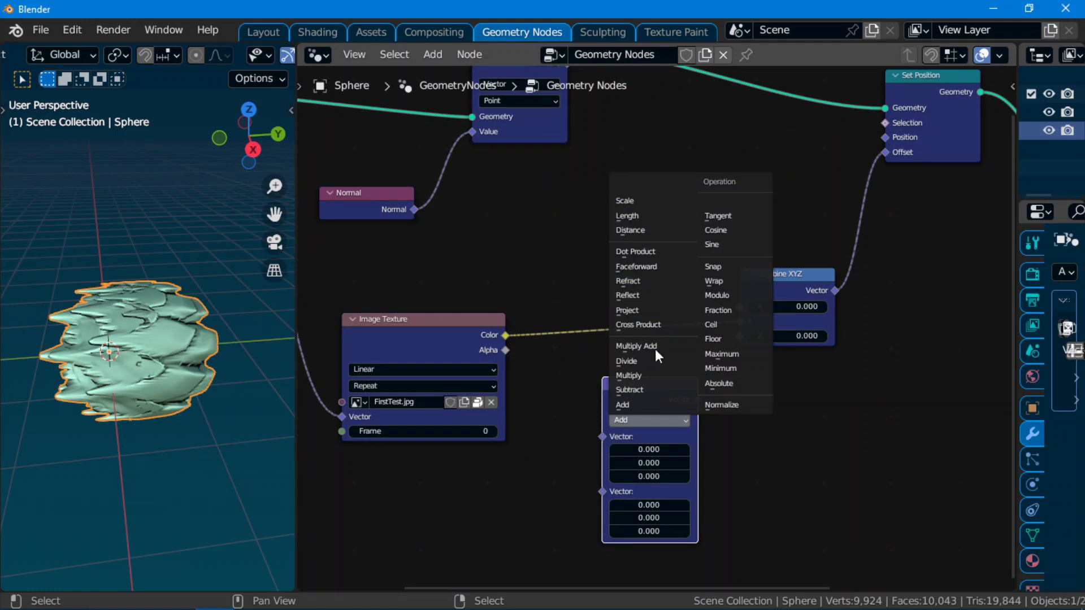
left_click(632, 376)
- Insert the Multiply node into the link from Image Texture to Combine XYZ and space out the neighbouring nodes
left_click_drag(602, 408, 589, 331)
scroll(486, 459, "down", 1)
middle_click_drag(484, 461, 673, 482)
left_click_drag(624, 370, 567, 395)
left_click_drag(404, 180, 302, 218)
middle_click_drag(735, 240, 490, 269)
left_click_drag(410, 270, 331, 279)
- Reroute the texture's Color to Multiply's second Vector input and connect Capture Attribute's Attribute output to the first
left_click_drag(611, 407, 611, 420)
left_click_drag(587, 160, 611, 408)
mouse_move(186, 360)
middle_mouse_down()
mouse_move(252, 346)
mouse_move(181, 340)
mouse_move(184, 361)
mouse_move(204, 367)
middle_mouse_up()
middle_click_drag(807, 442, 843, 440)
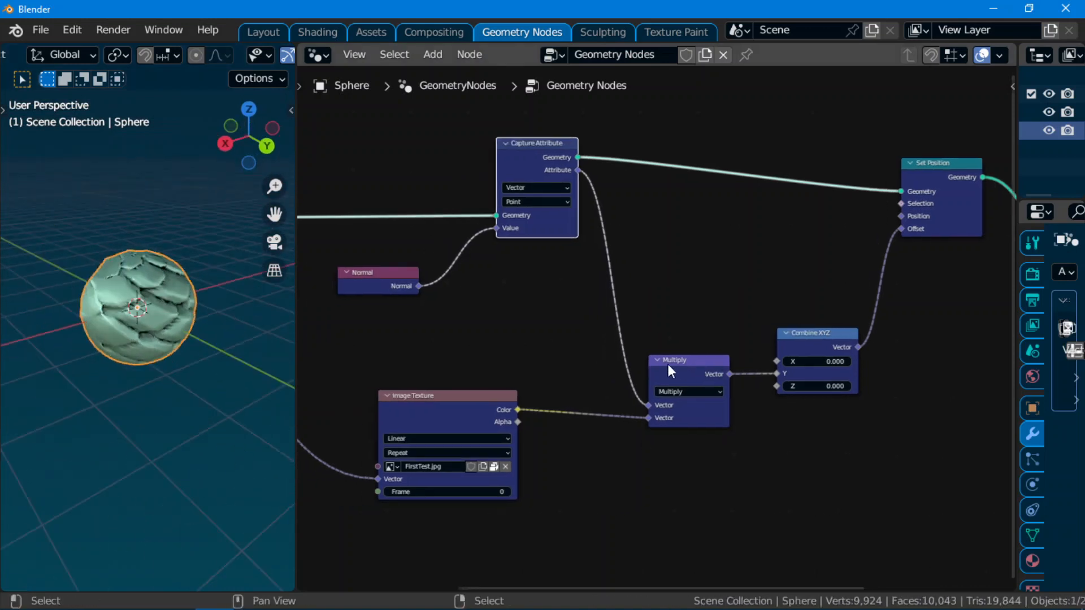
- Shift the Multiply, Capture Attribute and Image Texture nodes away from Combine XYZ
left_click_drag(673, 365, 649, 373)
left_click_drag(514, 157, 472, 183)
scroll(494, 407, "up", 1)
middle_click_drag(494, 407, 441, 328)
middle_click_drag(436, 407, 622, 412)
left_click_drag(419, 361, 358, 372)
middle_click_drag(573, 370, 589, 299)
scroll(616, 309, "down", 1)
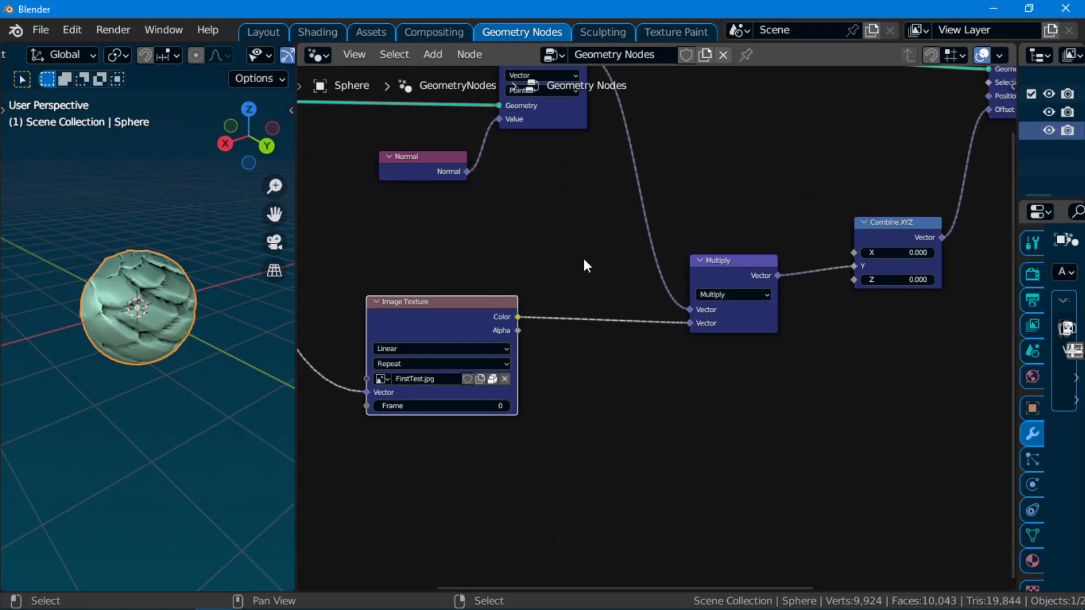
- Add a Separate XYZ node and place it unconnected between Capture Attribute and Image Texture, ahead of Multiply
middle_click_drag(585, 260, 565, 336)
key("shift+a")
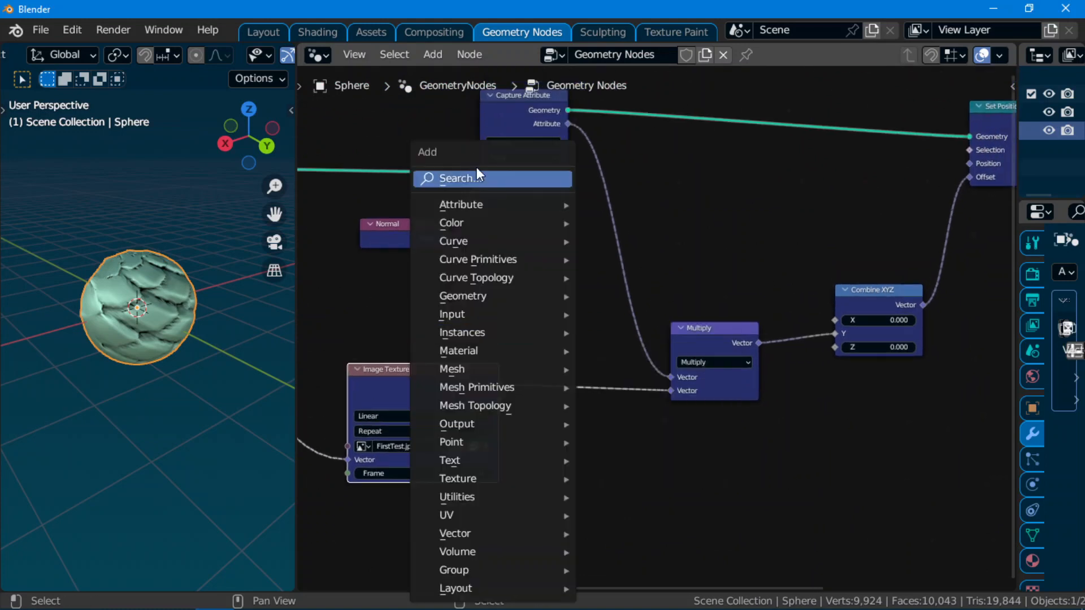
left_click(477, 167)
type("separa")
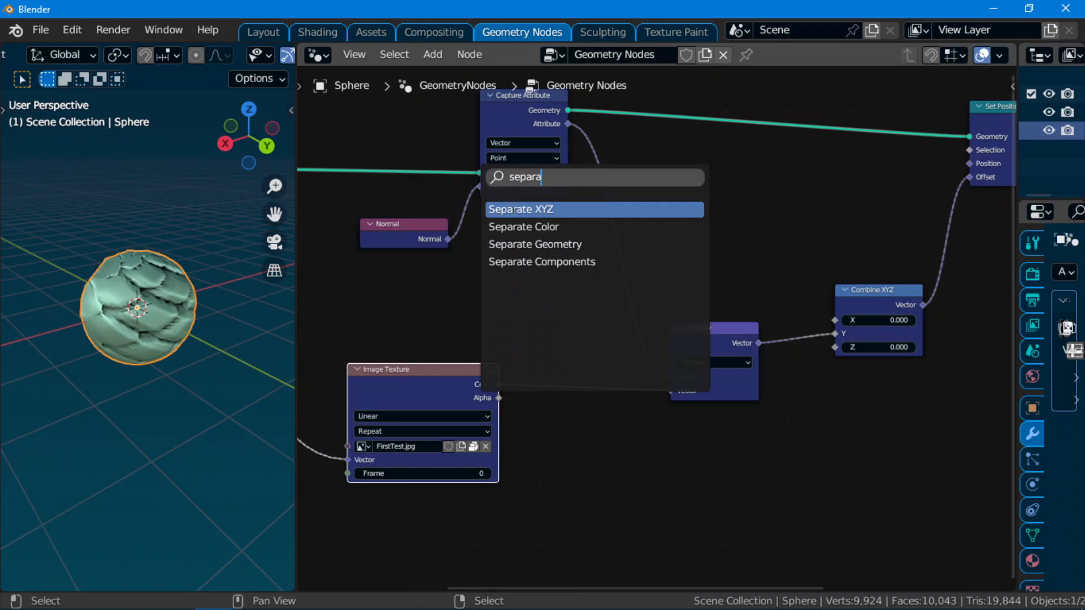
left_click(514, 209)
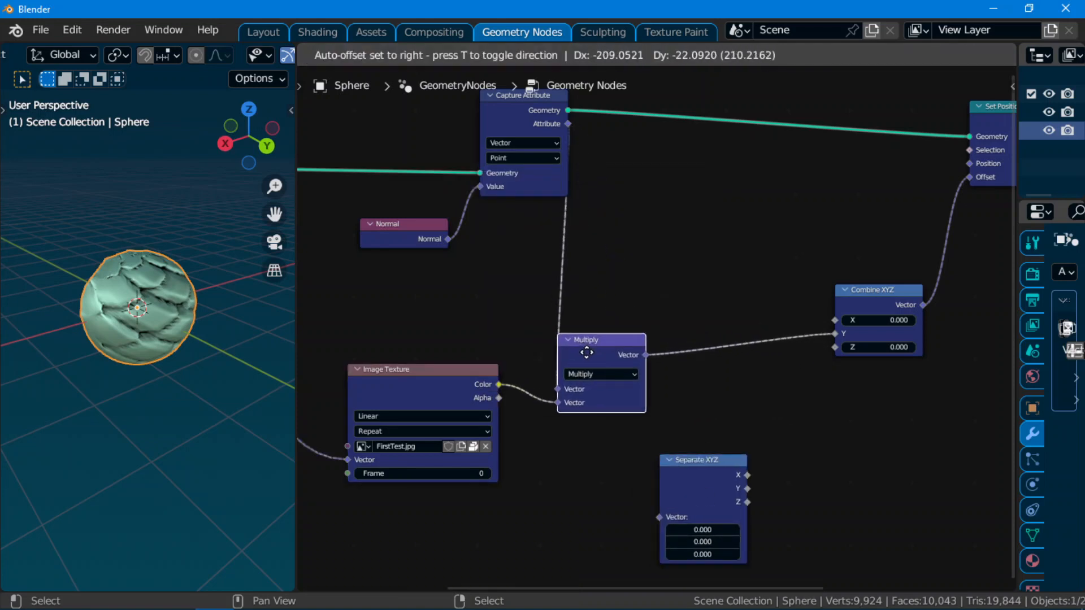
left_click(607, 359)
left_click_drag(719, 485, 607, 502)
left_click_drag(625, 345, 724, 340)
middle_click_drag(649, 321, 667, 342)
left_click_drag(596, 509, 545, 288)
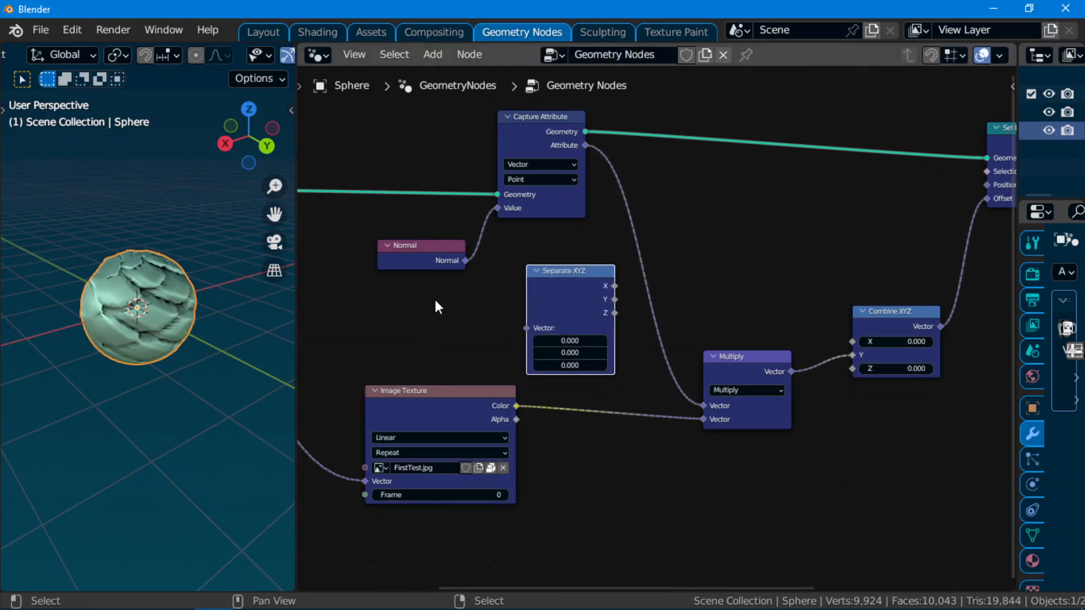
- Move the Normal, Capture Attribute, Image Texture and Separate XYZ nodes farther from Multiply to open up space
scroll(399, 375, "down", 3)
middle_click_drag(398, 379, 618, 400)
left_click_drag(337, 257, 300, 257)
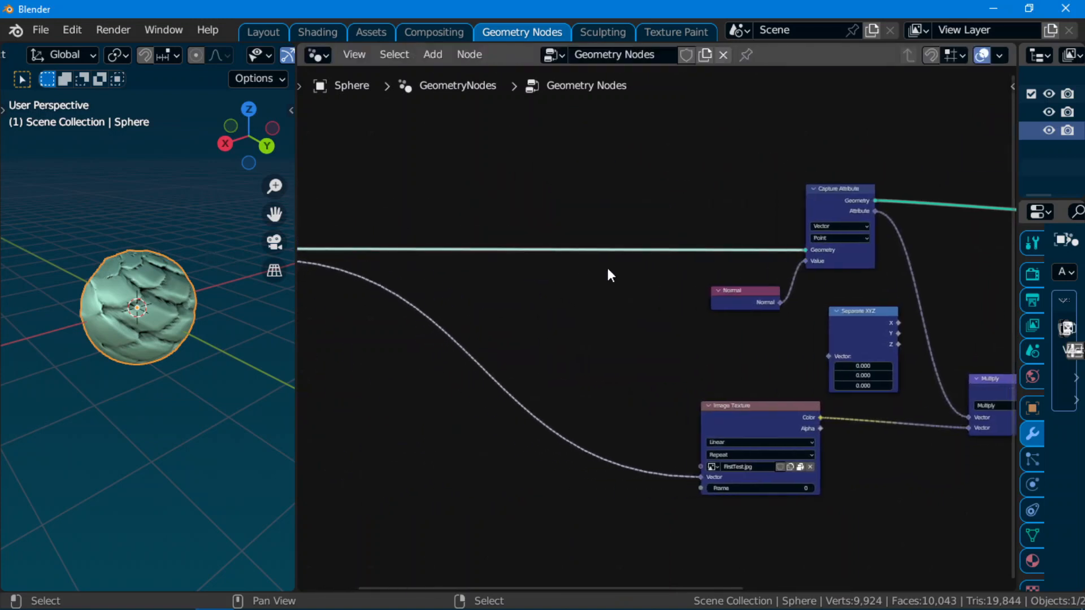
left_click_drag(725, 293, 636, 290)
left_click_drag(830, 200, 731, 202)
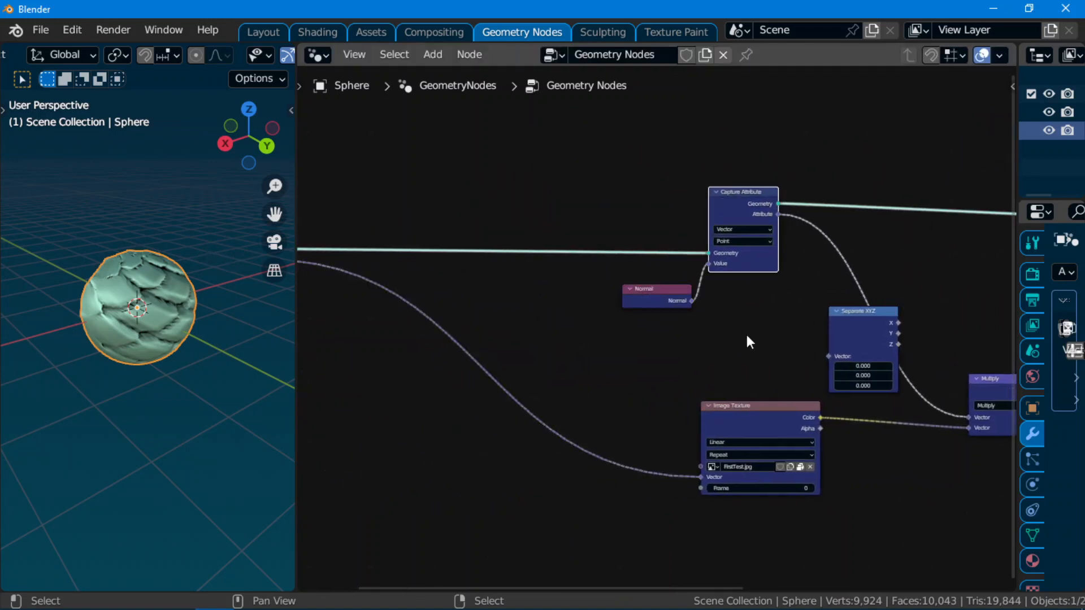
left_click_drag(744, 436, 594, 454)
scroll(791, 418, "up", 1)
left_click_drag(836, 340, 724, 363)
scroll(644, 367, "up", 2)
middle_click_drag(633, 378, 503, 333)
scroll(545, 365, "down", 3)
middle_click_drag(545, 365, 582, 333)
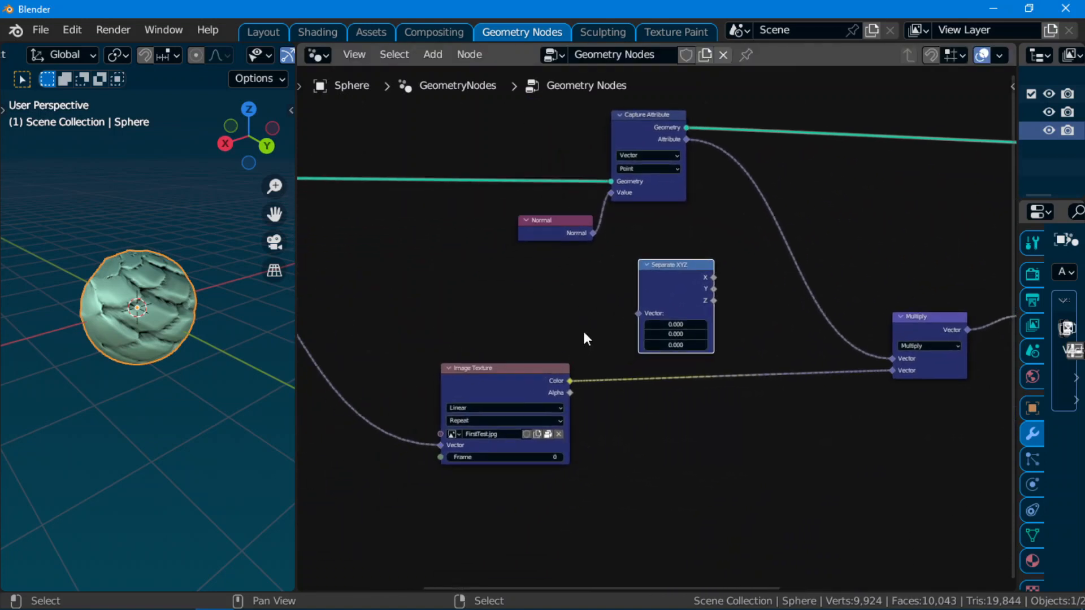
- Save the project as displacement 2.blend in the displacement no eevee folder
key("ctrl+s")
left_click(426, 245)
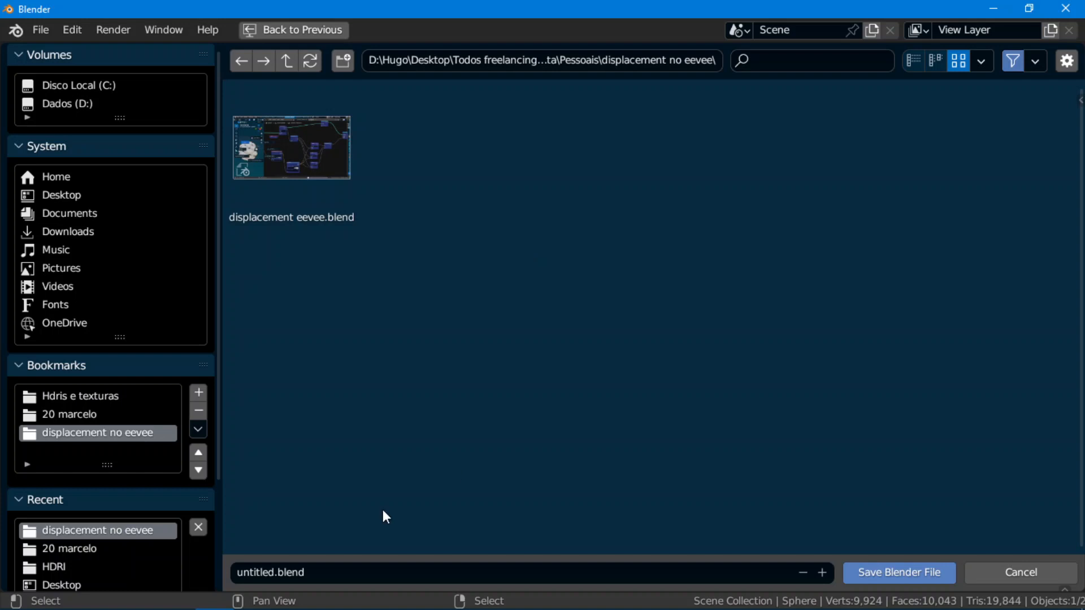
left_click(297, 578)
type("displacement")
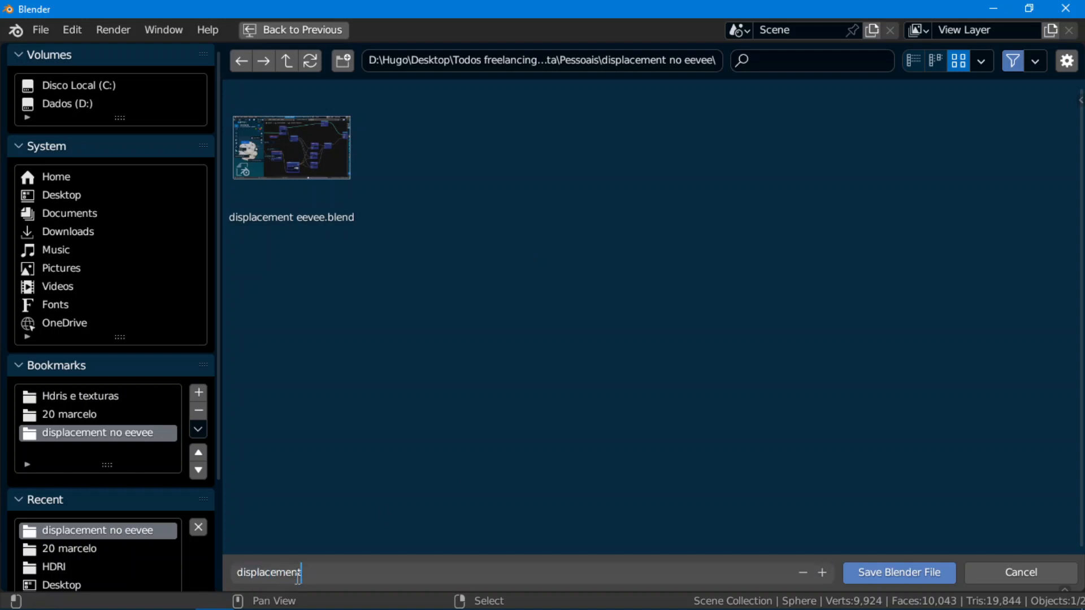
left_click(884, 571)
- Shift the Normal and Capture Attribute nodes away from Separate XYZ
left_click(640, 369)
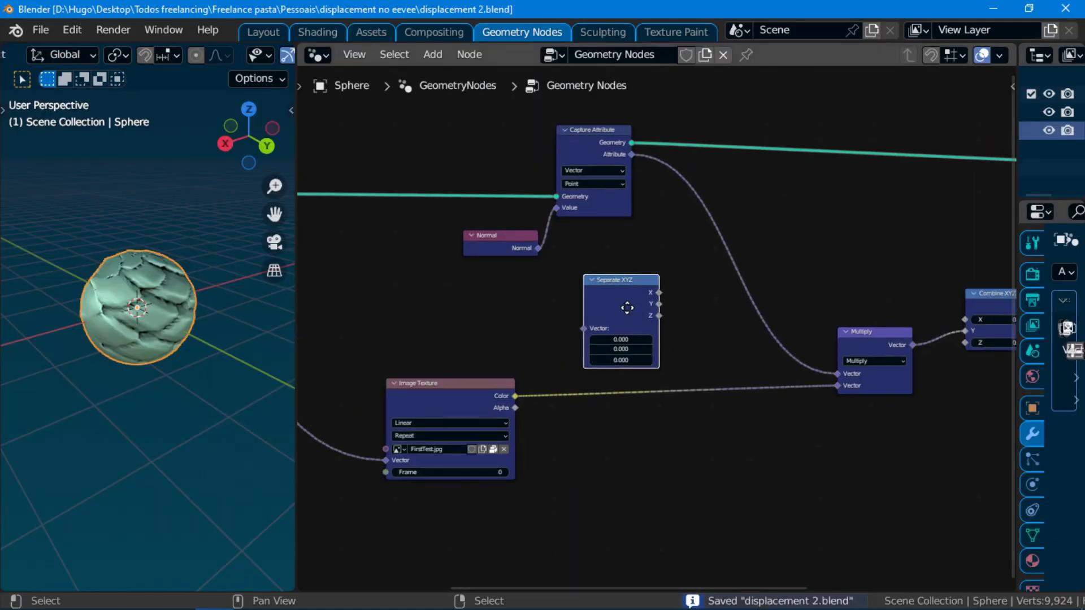
middle_click_drag(633, 304, 613, 317)
scroll(613, 316, "up", 1)
left_click_drag(473, 253, 417, 256)
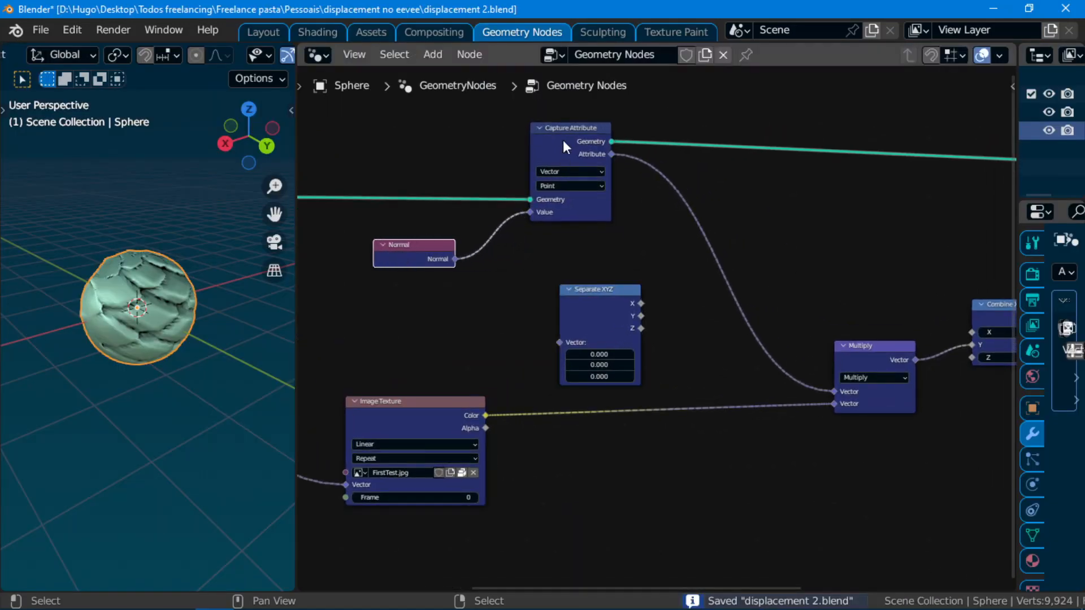
left_click_drag(567, 140, 507, 149)
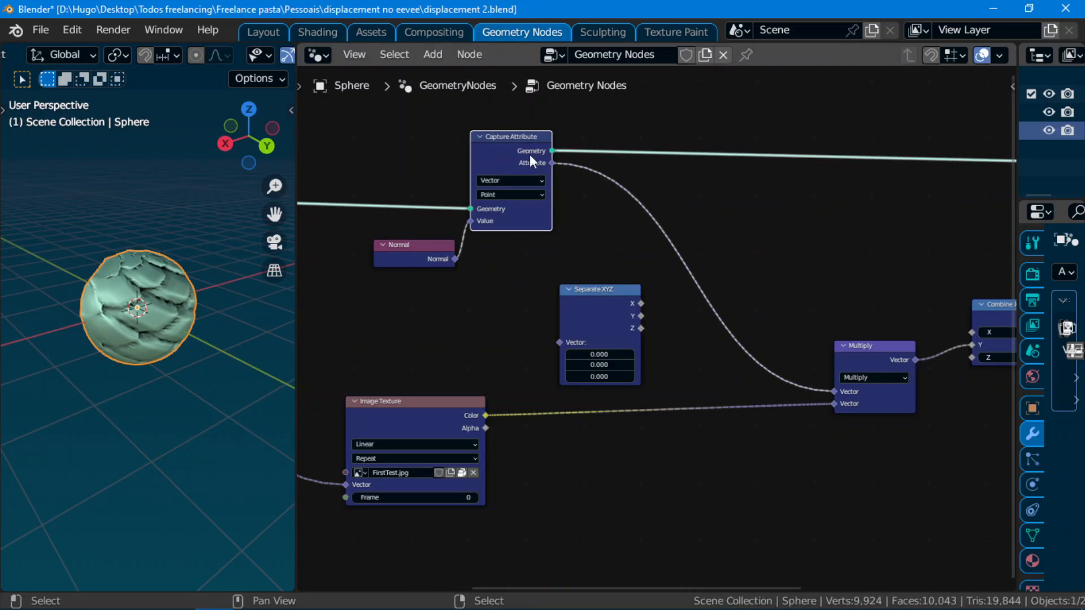
- Feed the captured attribute into Separate XYZ, its X into Multiply, and the Multiply result into Combine XYZ's X
left_click_drag(552, 163, 559, 342)
middle_click_drag(741, 364, 759, 377)
left_click_drag(615, 323, 854, 404)
middle_click_drag(876, 420, 639, 416)
left_click_drag(778, 337, 664, 291)
scroll(497, 374, "down", 2)
left_click_drag(581, 338, 595, 283)
- Duplicate the Separate XYZ node below the original and connect the captured attribute to its vector input
key("shift+d")
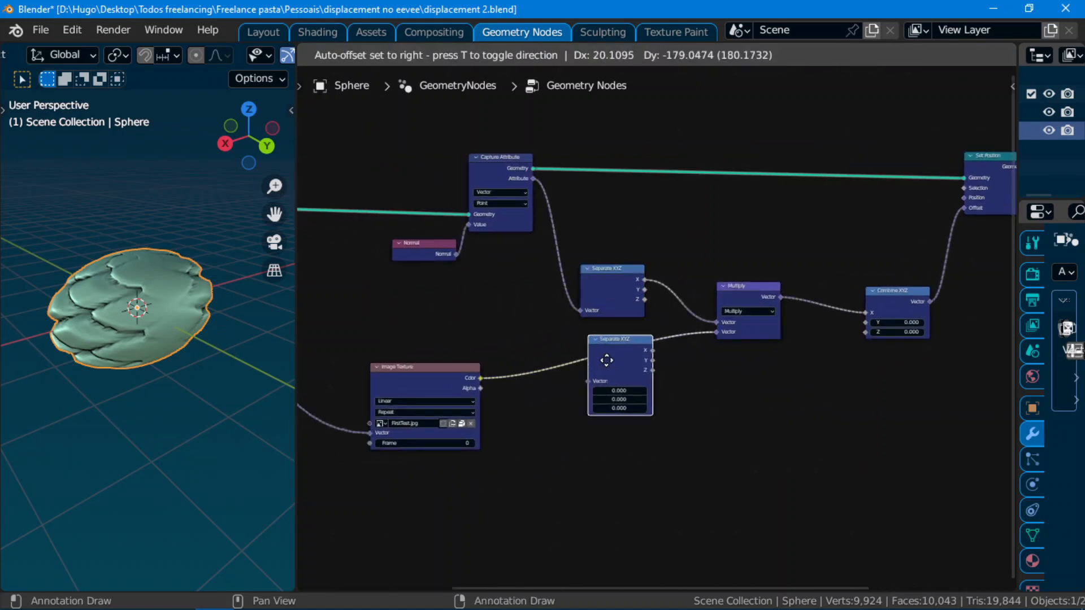
left_click(607, 418)
left_click(531, 176)
left_click_drag(531, 178, 594, 443)
left_click_drag(629, 405, 614, 435)
scroll(739, 369, "up", 1)
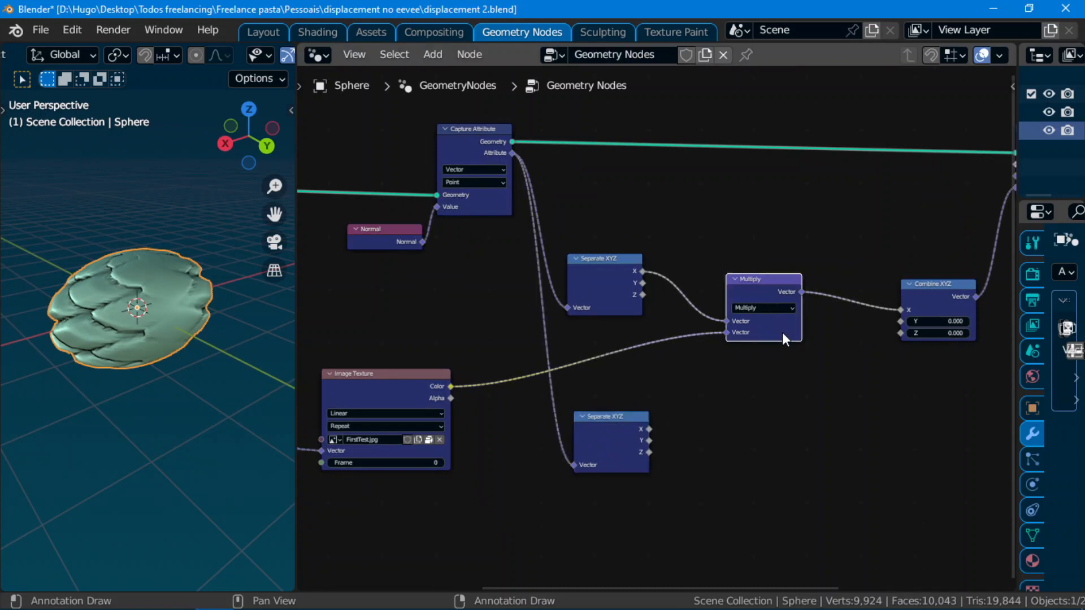
- Duplicate Multiply, feed it the second Separate XYZ's Y and the image color, and connect it to Combine XYZ's Y
key("shift+d")
left_click(791, 433)
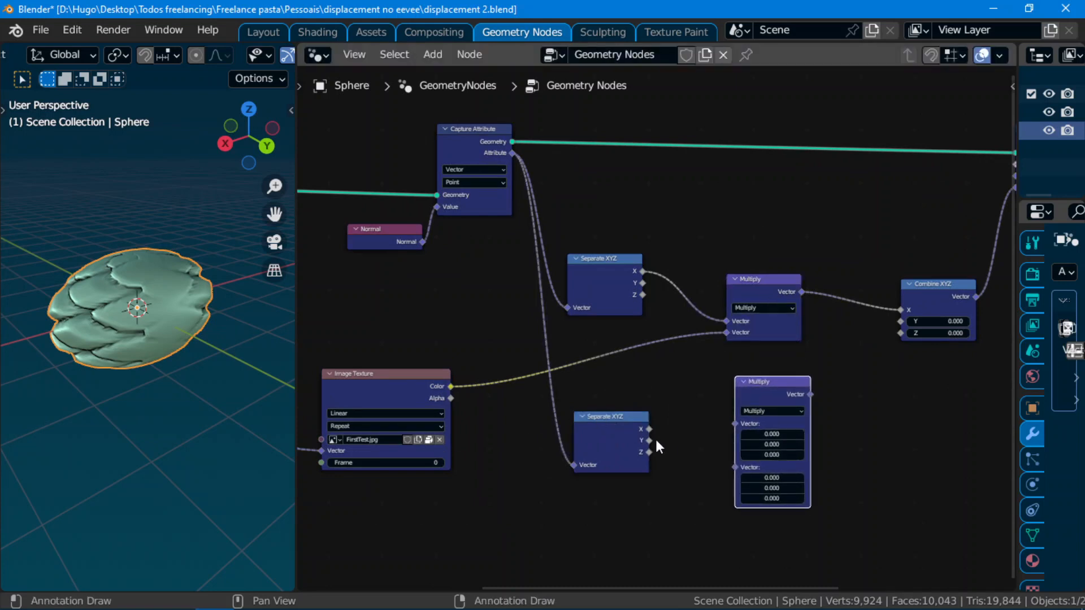
left_click_drag(647, 438, 737, 424)
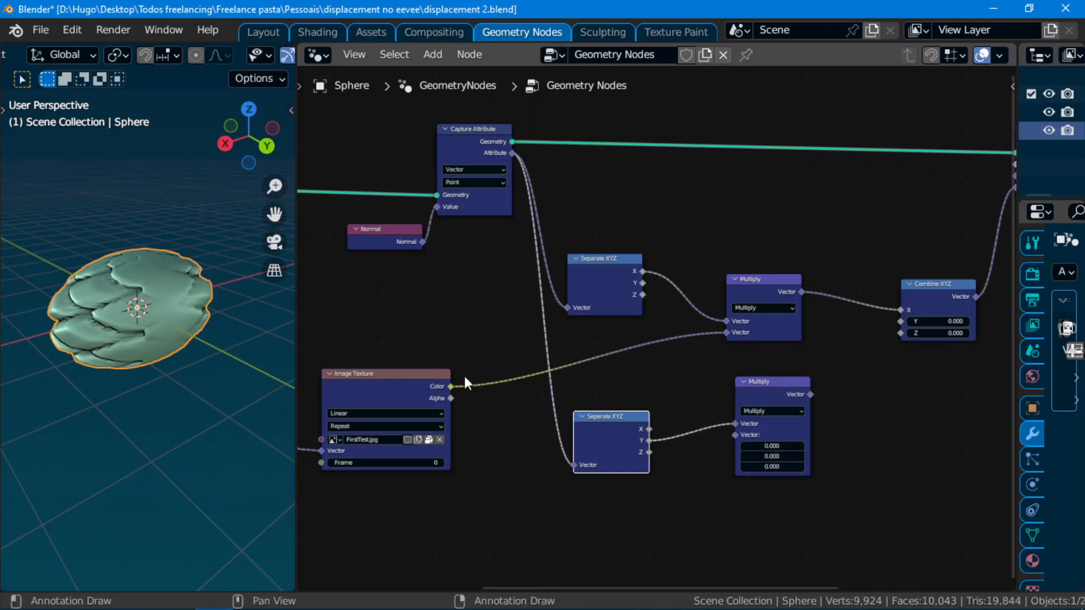
left_click_drag(450, 386, 737, 435)
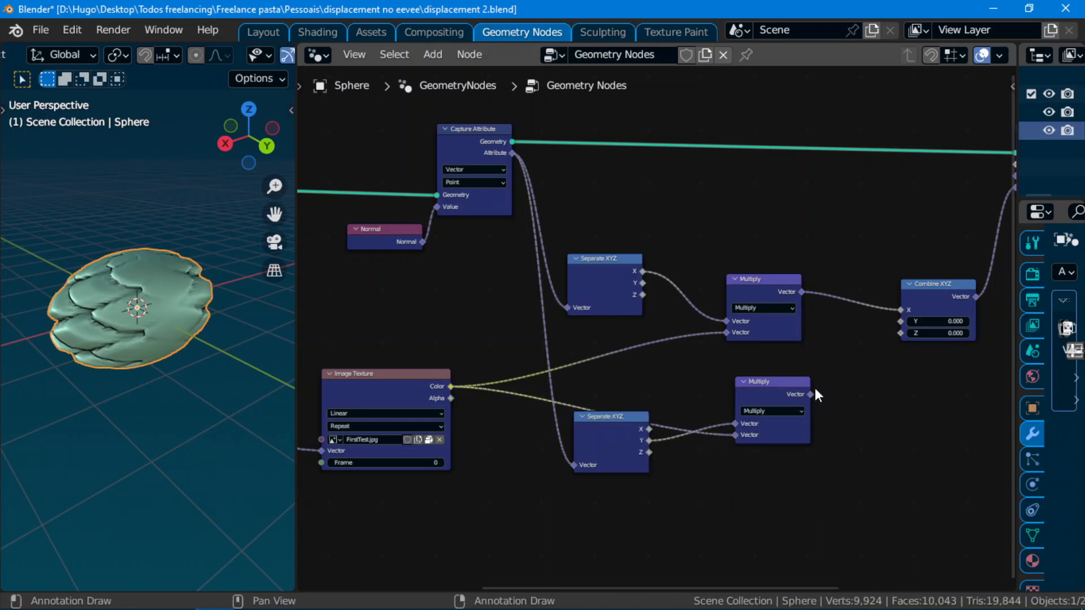
left_click_drag(815, 390, 821, 389)
left_click_drag(893, 326, 900, 322)
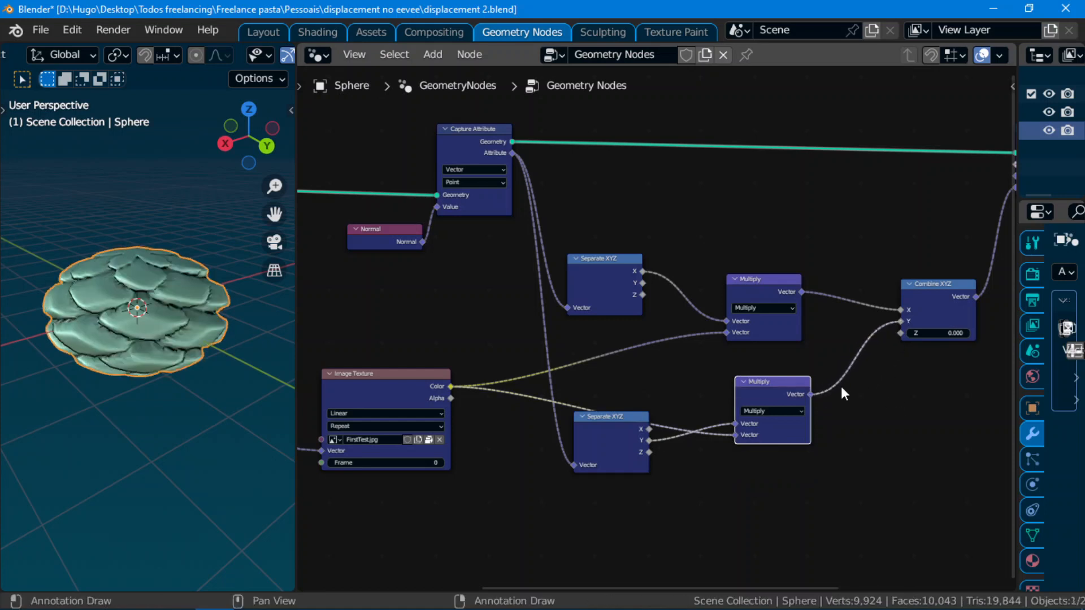
- Move the second Separate XYZ node clear of the image color link
scroll(840, 385, "down", 2)
middle_click_drag(75, 277, 179, 388)
scroll(619, 382, "up", 1)
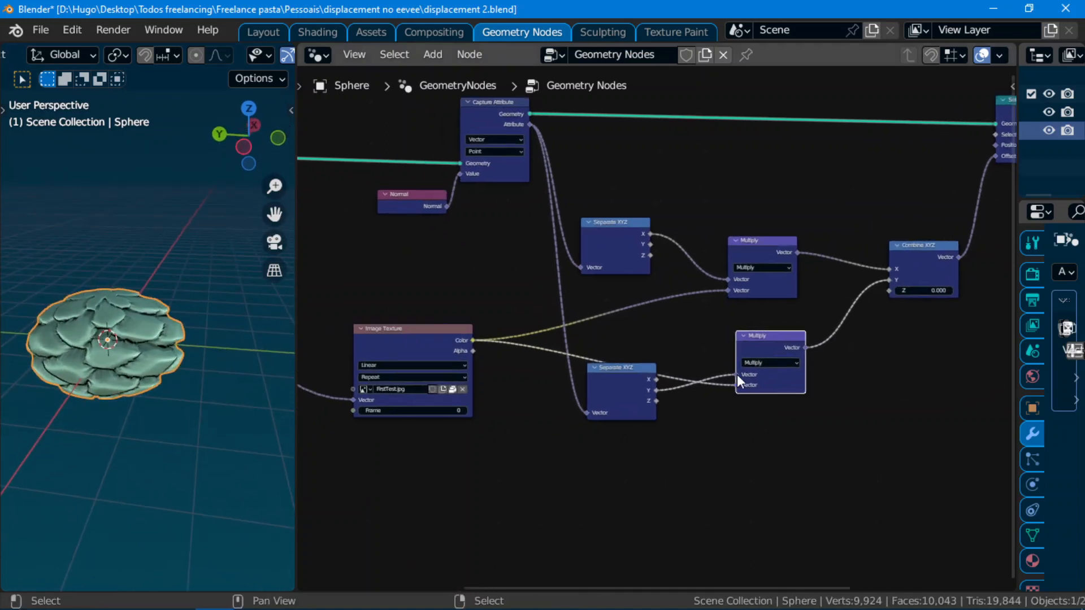
left_click_drag(619, 382, 603, 412)
scroll(686, 412, "up", 1)
middle_click_drag(686, 412, 696, 394)
- Duplicate the second Separate XYZ and Multiply pair and place the copies below the originals
left_click(778, 322)
left_click(623, 212)
left_click(622, 395)
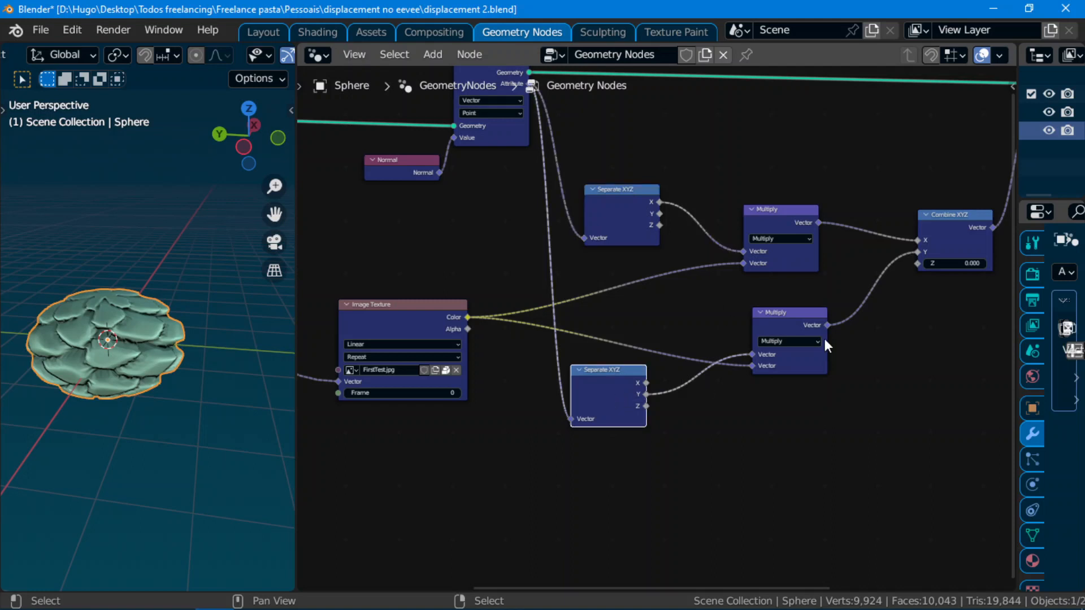
left_click(791, 314, "shift")
key("shift+d")
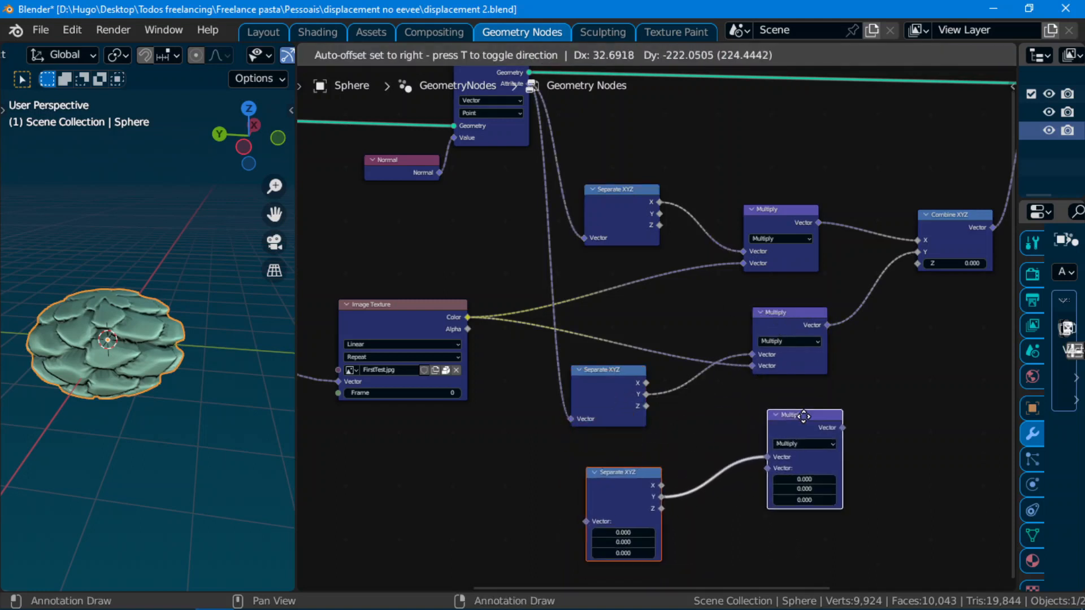
left_click(805, 431)
- Connect the captured attribute to the third Separate XYZ and the image color to the third Multiply's second input
scroll(661, 494, "down", 2)
middle_click_drag(661, 494, 712, 445)
scroll(608, 339, "up", 1)
middle_click_drag(608, 339, 610, 408)
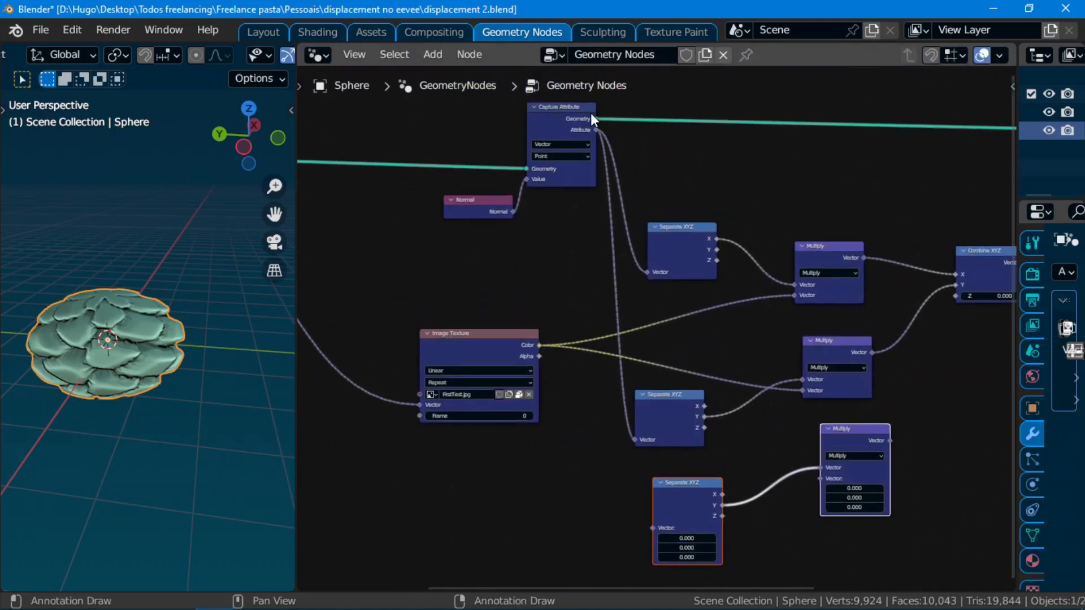
left_click_drag(592, 129, 676, 541)
scroll(653, 530, "up", 1)
middle_click_drag(677, 541, 662, 486)
left_click_drag(498, 289, 828, 443)
middle_click_drag(791, 489, 738, 466)
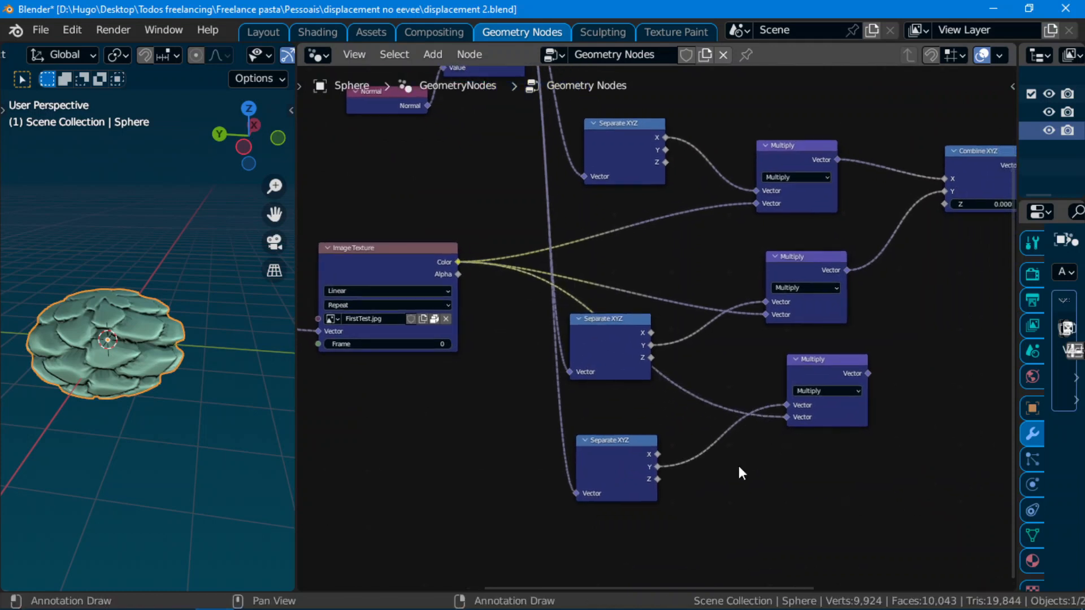
- Feed the third Multiply from its Separate XYZ's Z output and connect the result to Combine XYZ's Z
left_click_drag(658, 480, 787, 405)
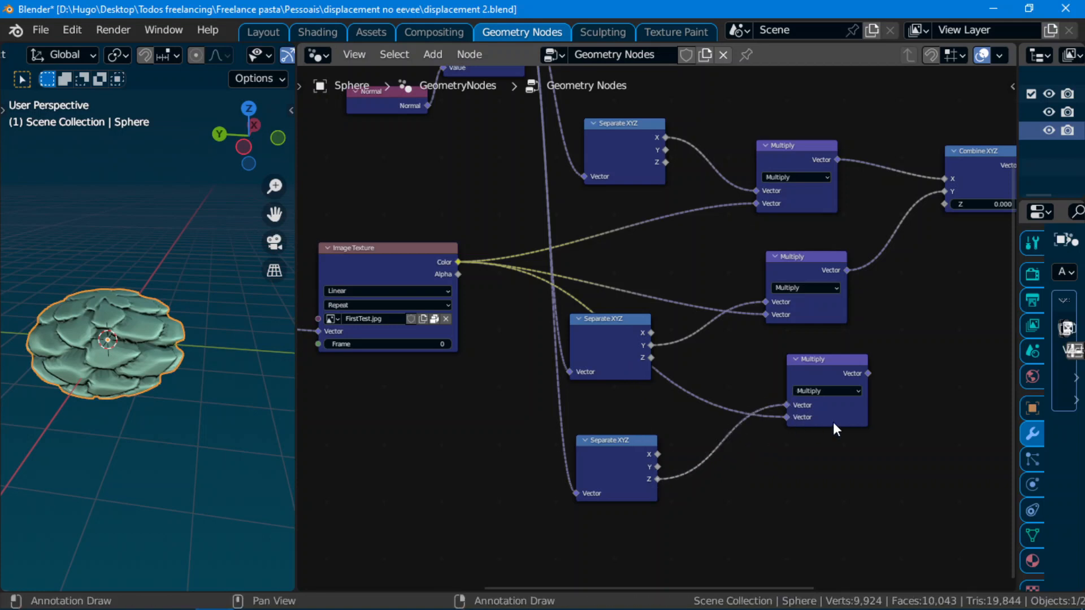
scroll(850, 414, "down", 1)
middle_click_drag(866, 404, 660, 460)
left_click_drag(660, 431, 732, 275)
middle_click_drag(265, 362, 181, 339)
scroll(651, 441, "down", 7)
middle_click_drag(842, 295, 734, 331)
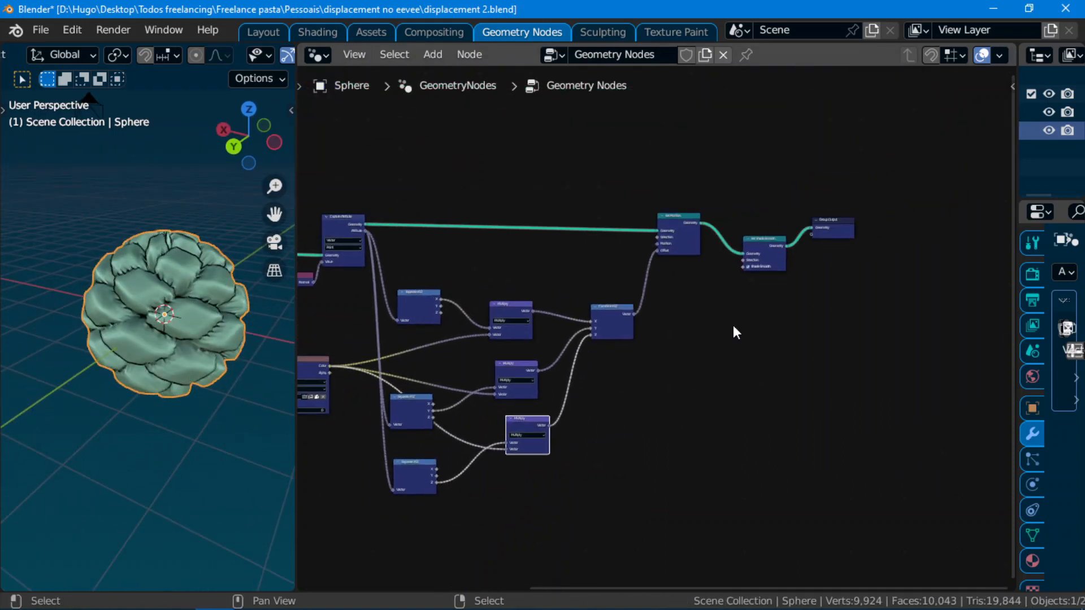
- Move Group Output farther out and shift Normal, Capture Attribute and Image Texture back to open space before the Separate XYZ nodes
scroll(763, 316, "up", 2)
left_click(881, 207)
left_click_drag(882, 207, 954, 191)
middle_click_drag(395, 455, 751, 385)
scroll(631, 412, "up", 2)
middle_click_drag(651, 432, 744, 474)
left_click_drag(655, 209, 577, 223)
left_click_drag(732, 145, 683, 147)
left_click_drag(625, 353, 446, 367)
scroll(530, 351, "up", 1)
middle_click_drag(530, 351, 556, 349)
- Add a Math node set to Multiply beside the Image Texture node
key("shift+a")
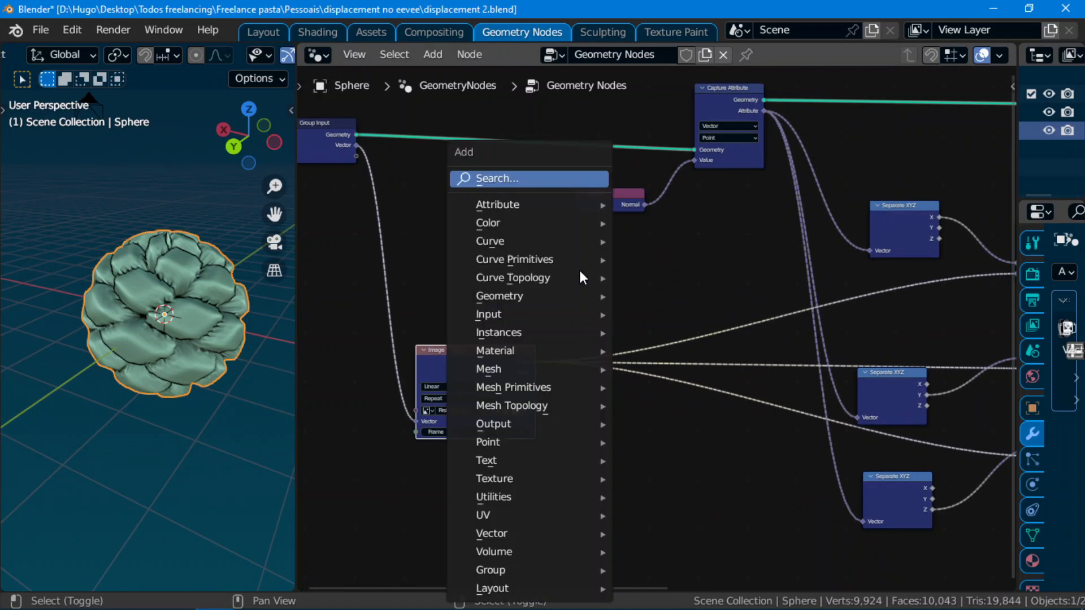
left_click(530, 179)
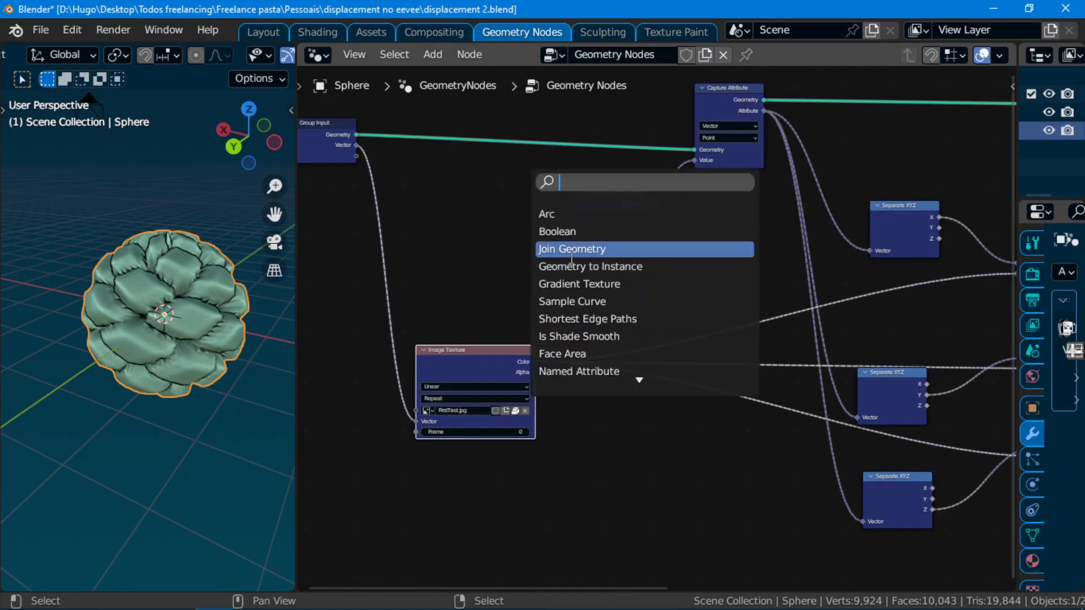
type("mul")
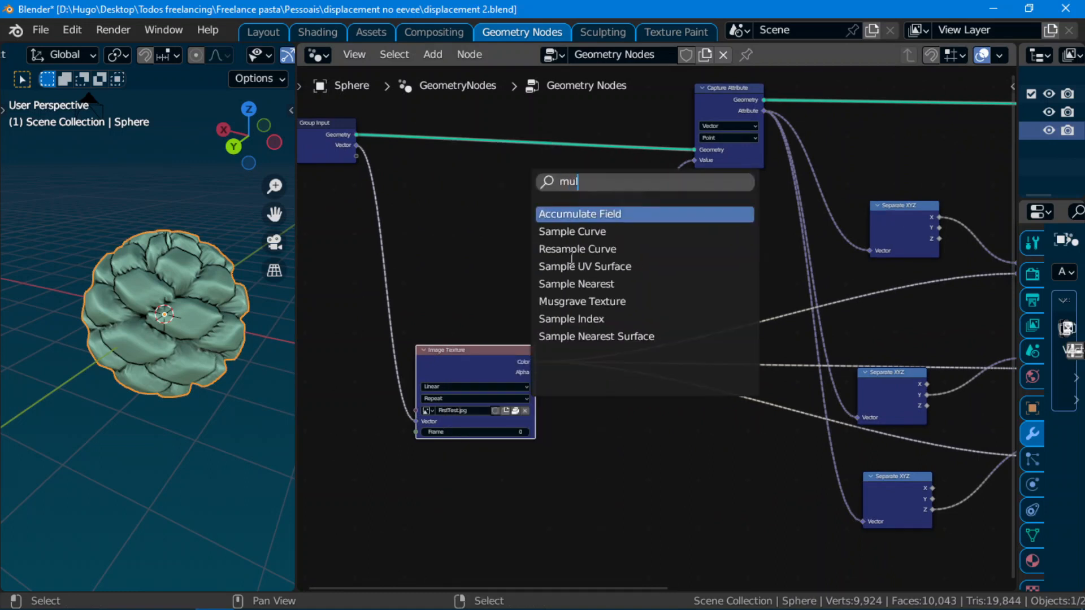
key("BackSpace")
key("BackSpace")
type("ath")
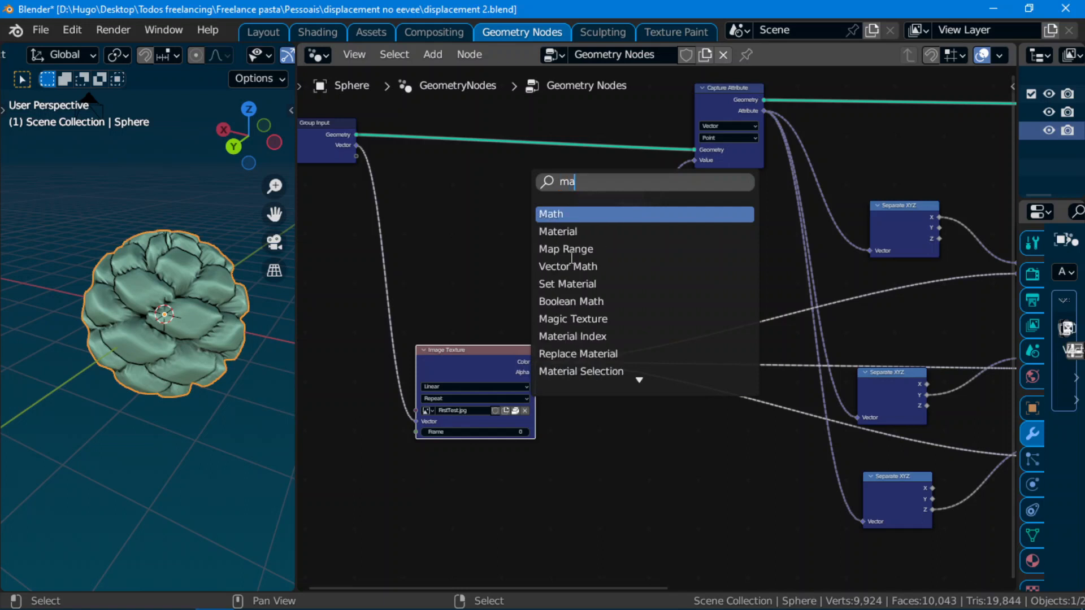
left_click(574, 213)
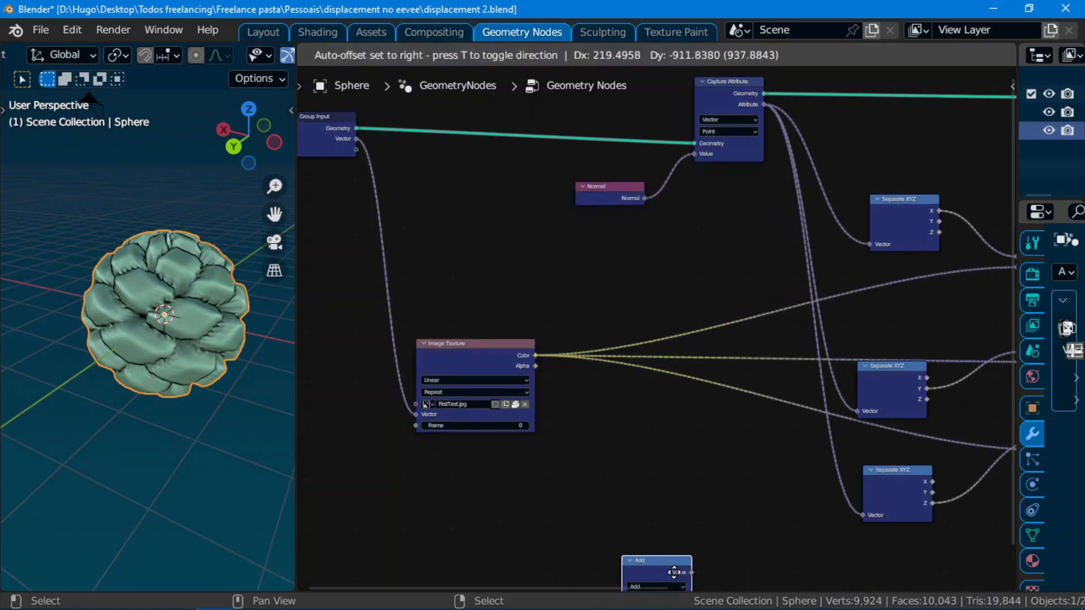
left_click(643, 448)
left_click(628, 439)
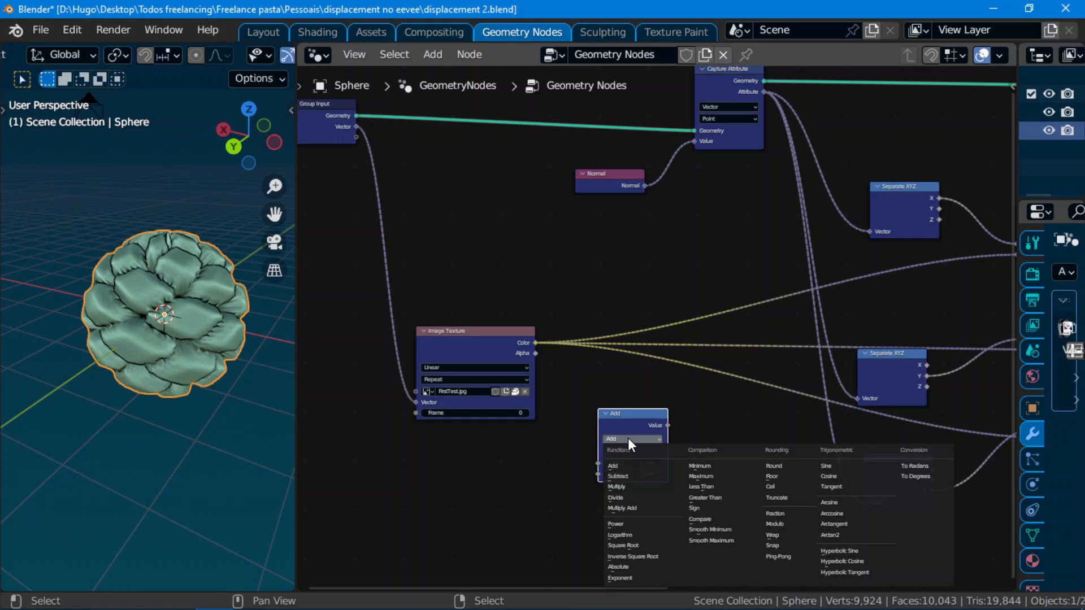
left_click(635, 487)
scroll(798, 455, "up", 2)
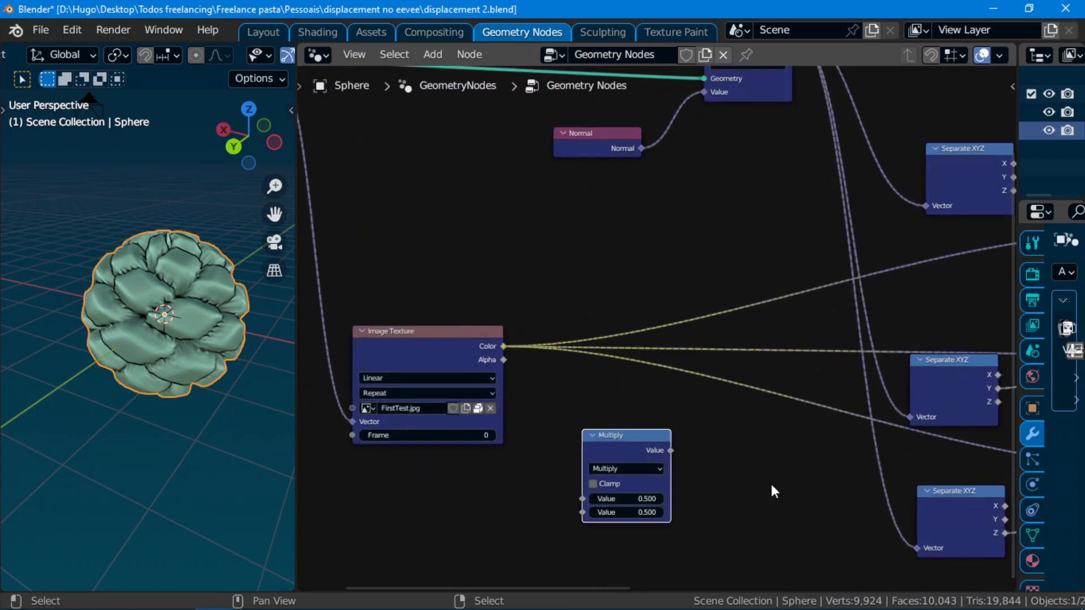
- Try scaling the image color through the Math node before it reaches the first vector Multiply
left_click_drag(554, 440, 677, 282)
left_click_drag(696, 335, 661, 335)
left_click_drag(682, 257, 663, 247)
middle_click_drag(707, 350, 404, 390)
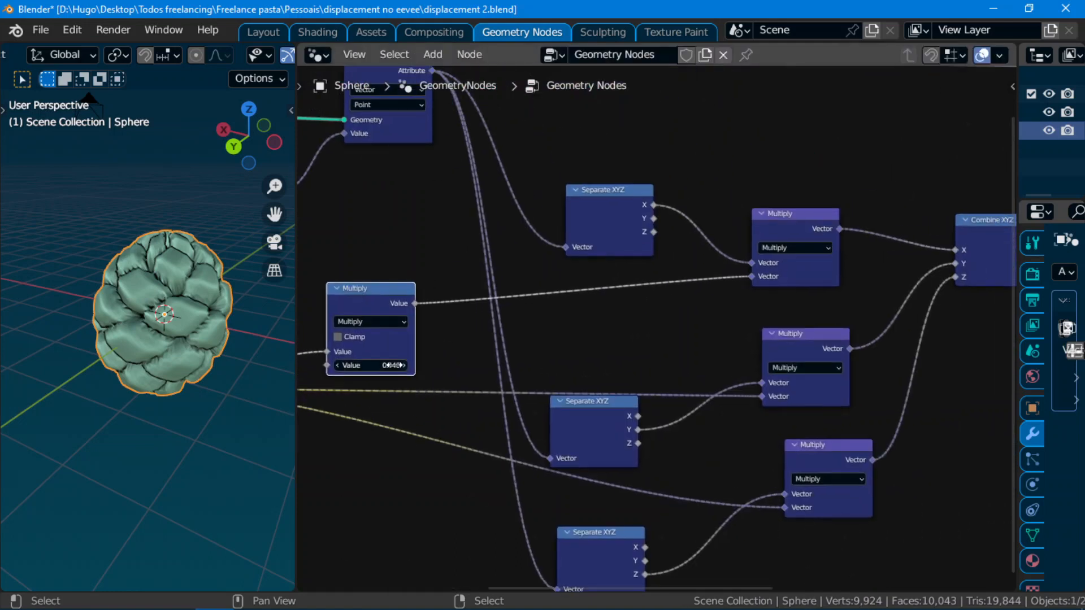
- Reconnect the image color directly to the first vector Multiply and delete the Math node
left_click_drag(328, 352, 756, 276)
middle_click_drag(500, 322, 692, 356)
left_click_drag(540, 339, 478, 279)
key("x")
middle_click_drag(474, 308, 548, 254)
- Add a ColorRamp node on the image color link after the Image Texture node
key("shift+a")
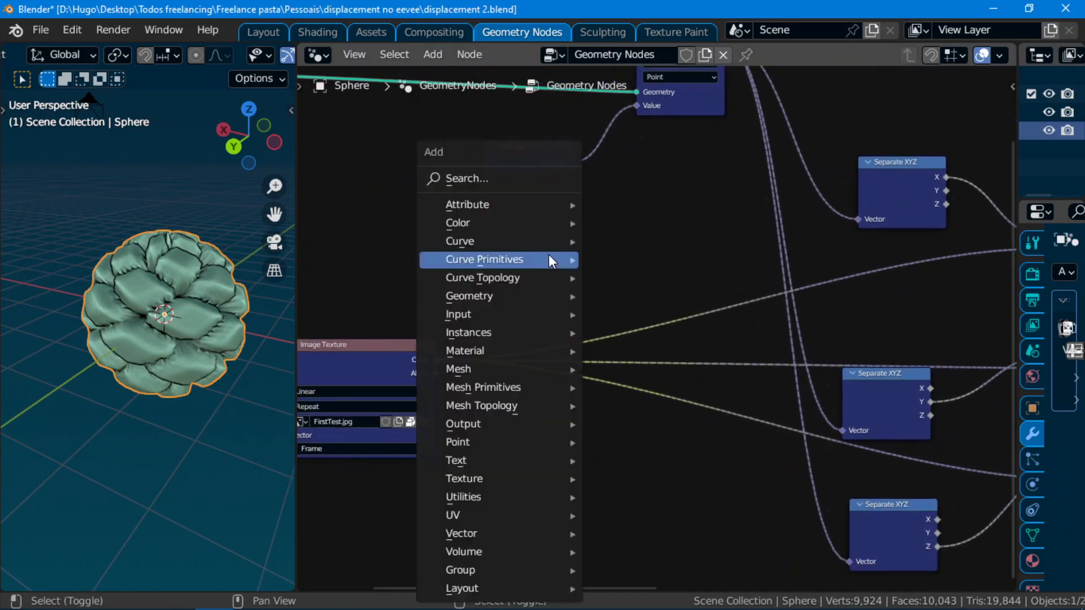
left_click(532, 181)
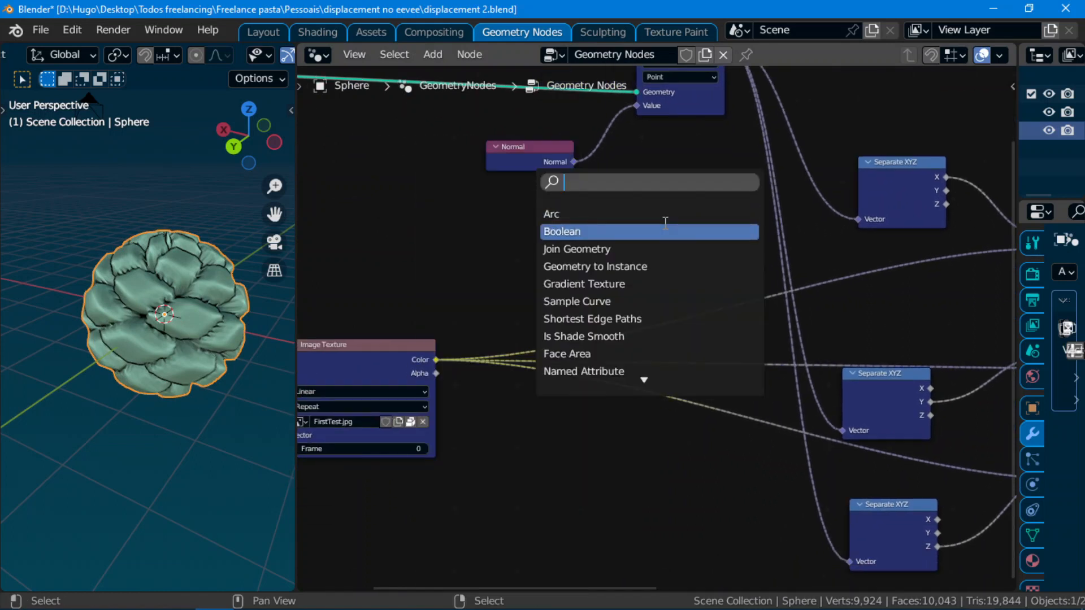
type("color")
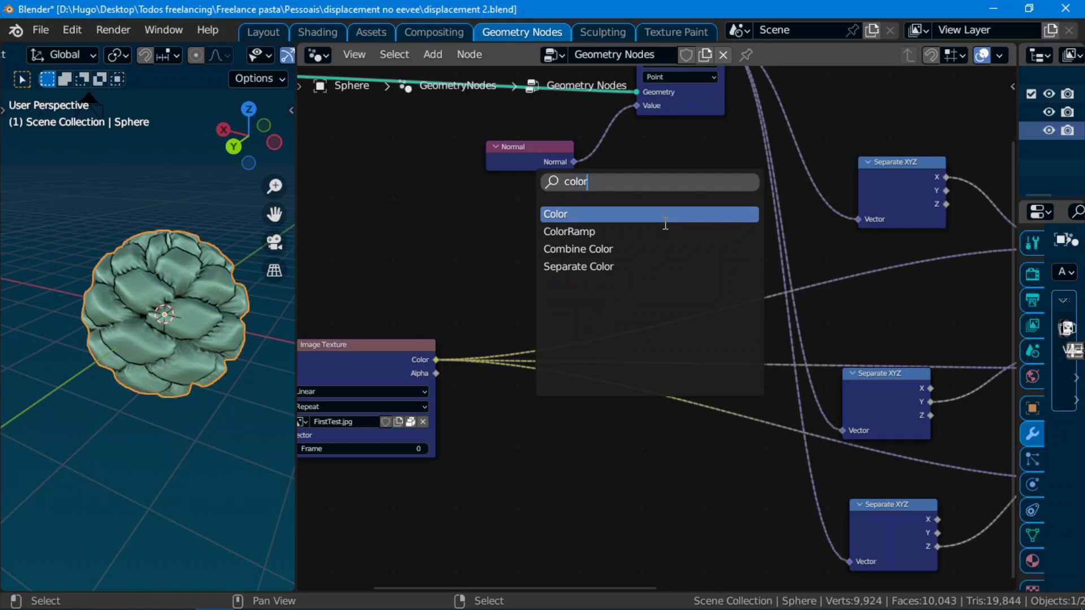
left_click(664, 232)
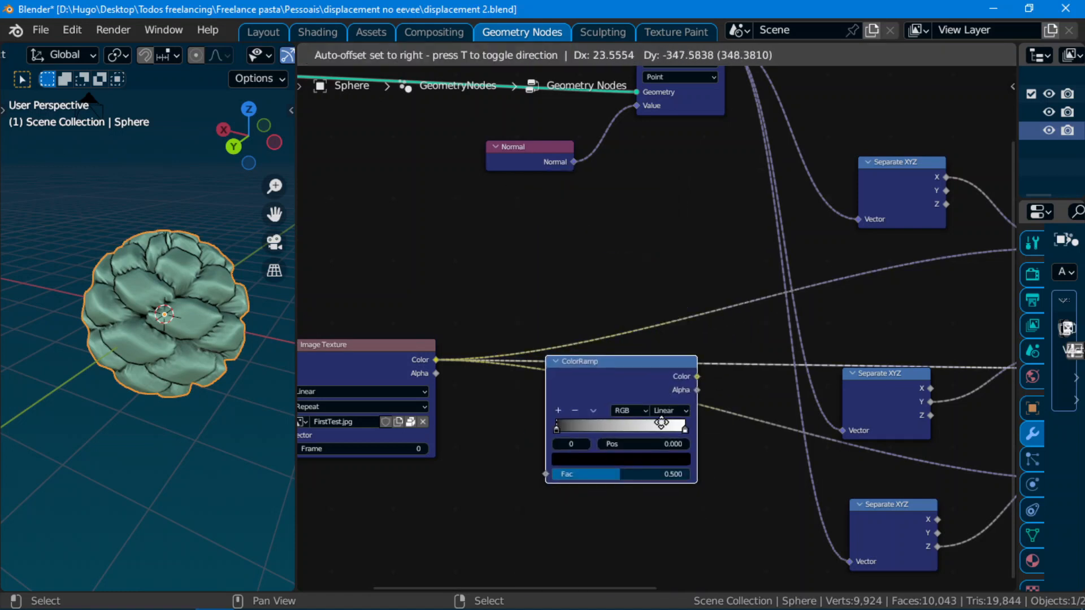
left_click(672, 344)
- Reposition the ColorRamp and connect its Color output to the remaining Multiply nodes so it drives all three
mouse_move(734, 465)
middle_mouse_down()
mouse_move(629, 426)
mouse_move(717, 459)
middle_mouse_up()
left_click_drag(635, 308, 605, 427)
middle_click_drag(521, 450, 324, 372)
left_click_drag(484, 347, 854, 286)
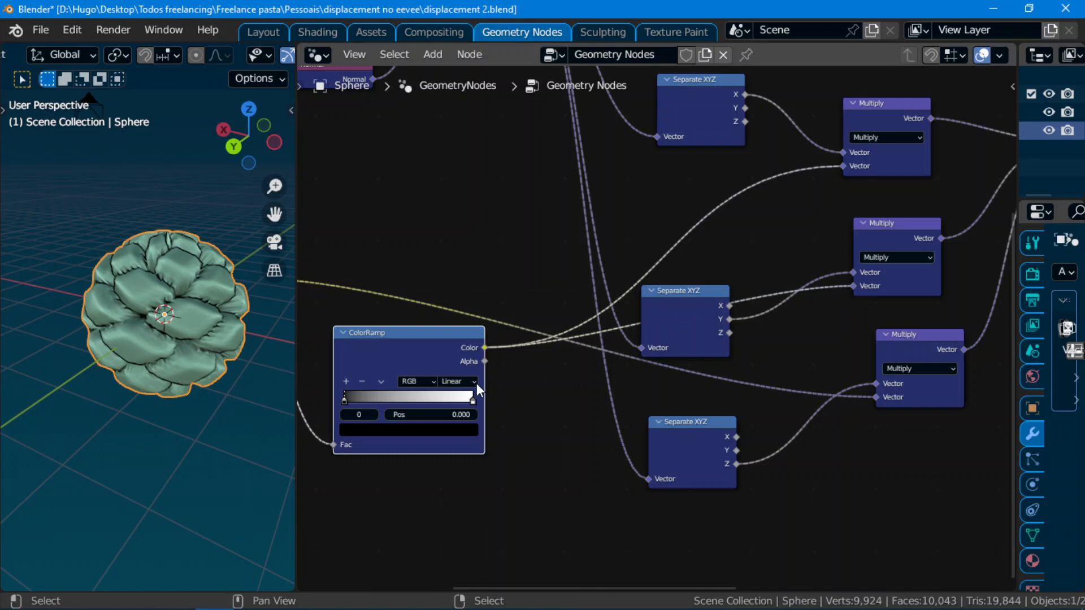
left_click_drag(485, 348, 876, 397)
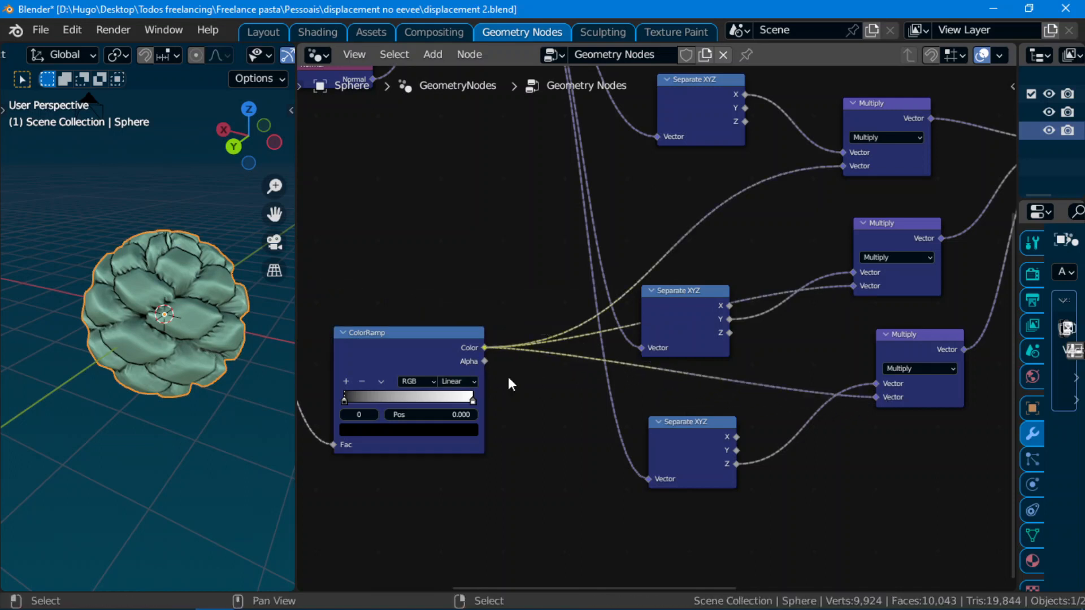
- Sharpen the ColorRamp by moving its black stop past the middle and its white stop to about 0.68
middle_click_drag(537, 382, 689, 434)
left_click_drag(649, 388, 618, 299)
scroll(577, 387, "up", 2)
scroll(210, 361, "up", 2)
middle_click_drag(211, 362, 480, 350)
left_click_drag(565, 330, 649, 329)
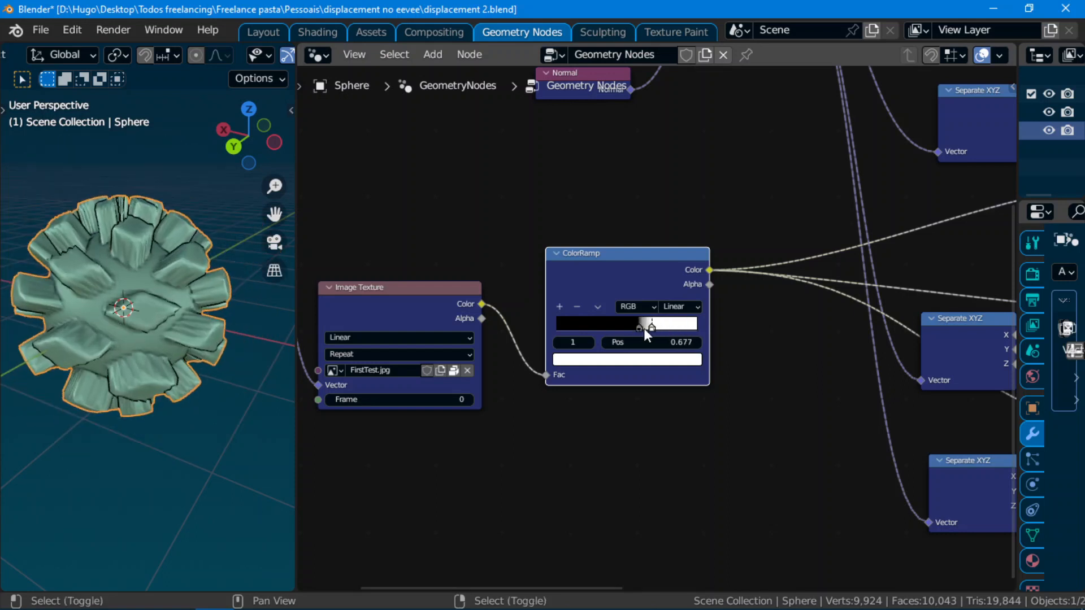
- Widen the Properties editor beside the node graph so the sphere's settings are readable
middle_click_drag(147, 362, 243, 385)
scroll(698, 381, "down", 9)
middle_click_drag(820, 465, 537, 467)
scroll(712, 398, "down", 3)
middle_click_drag(681, 384, 655, 405)
middle_click_drag(161, 343, 154, 328)
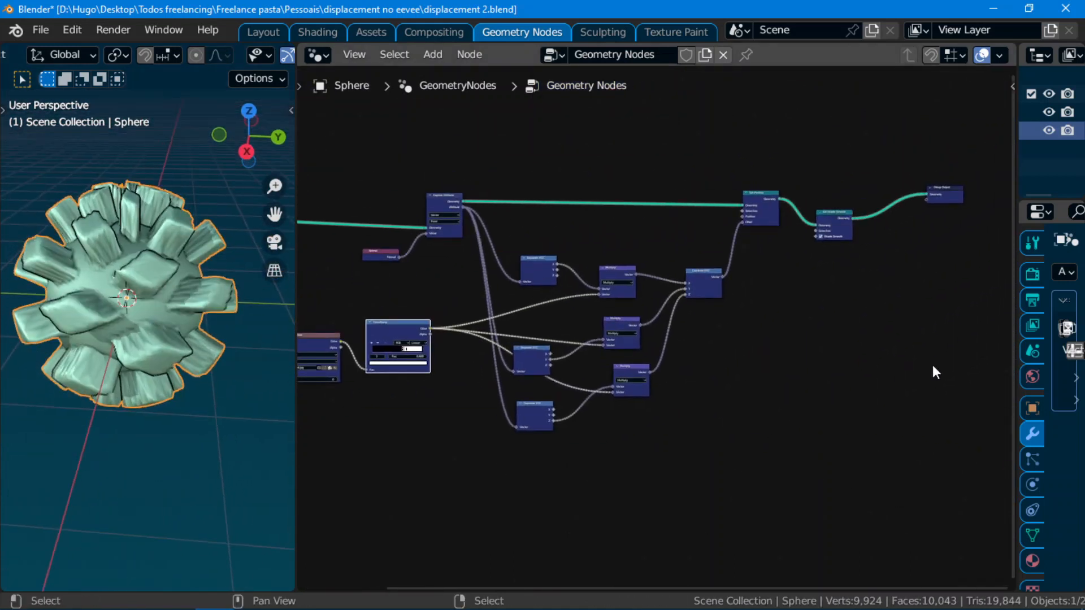
left_click(1022, 374)
left_click(1032, 434)
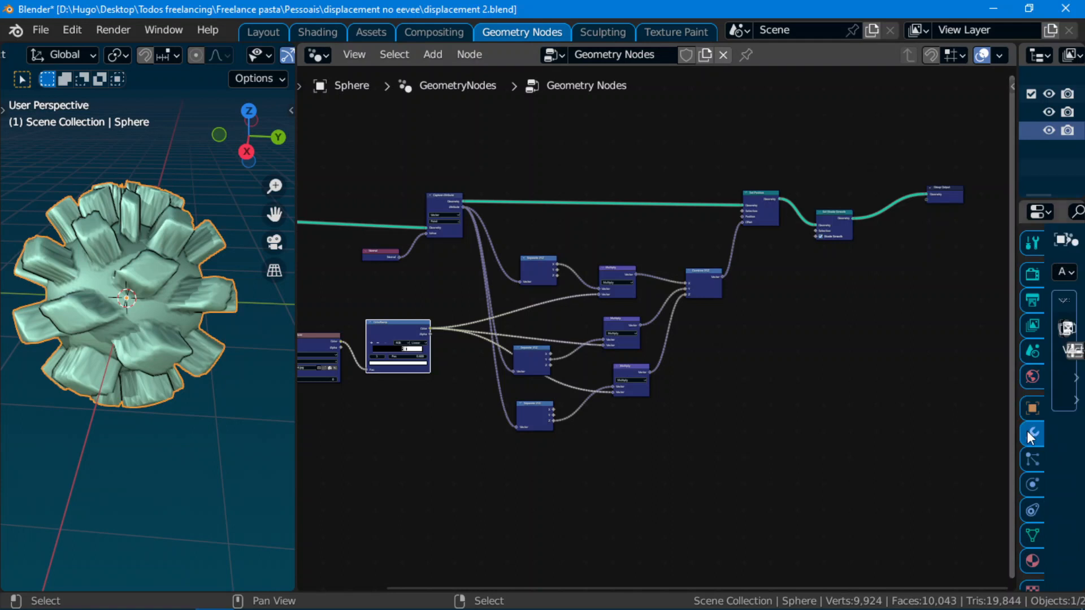
left_click_drag(1017, 433, 833, 429)
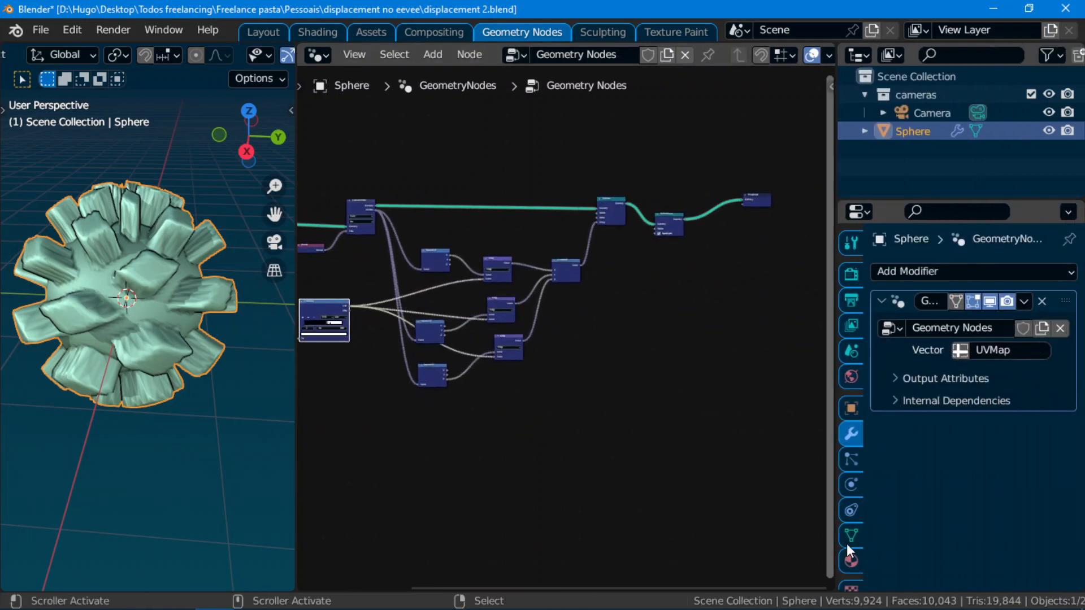
- Create a material named sphere for the sphere and set its Base Color to an Image Texture
left_click(864, 561)
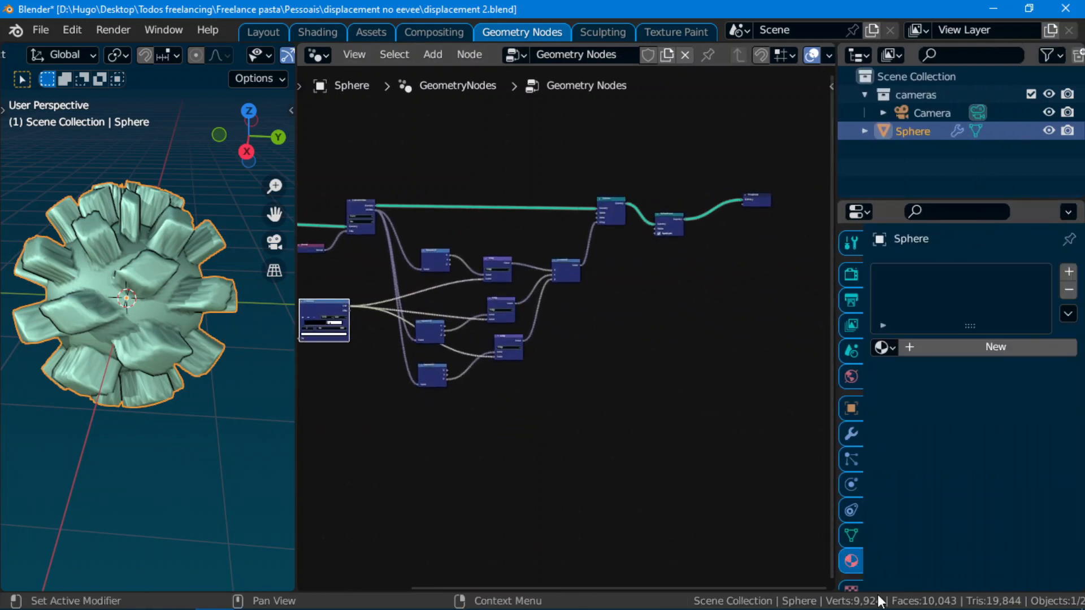
left_click(960, 348)
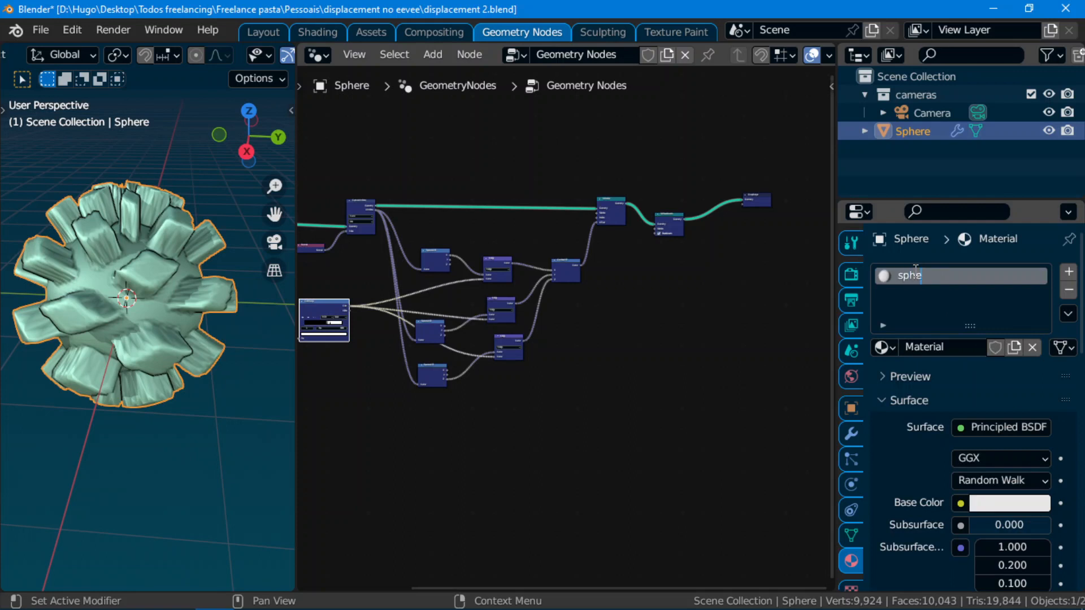
left_click(960, 503)
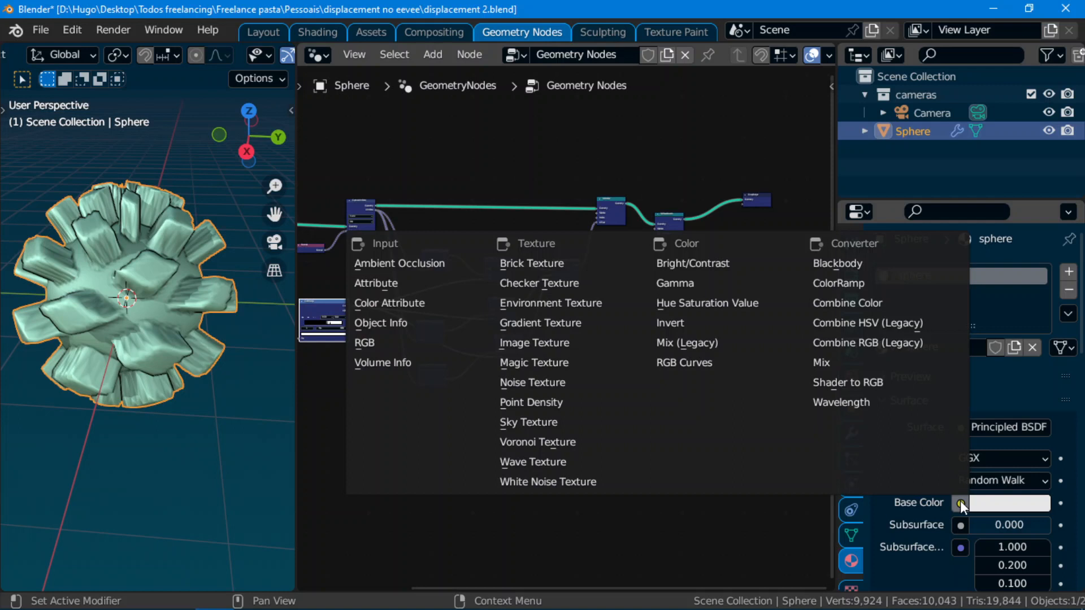
left_click(537, 343)
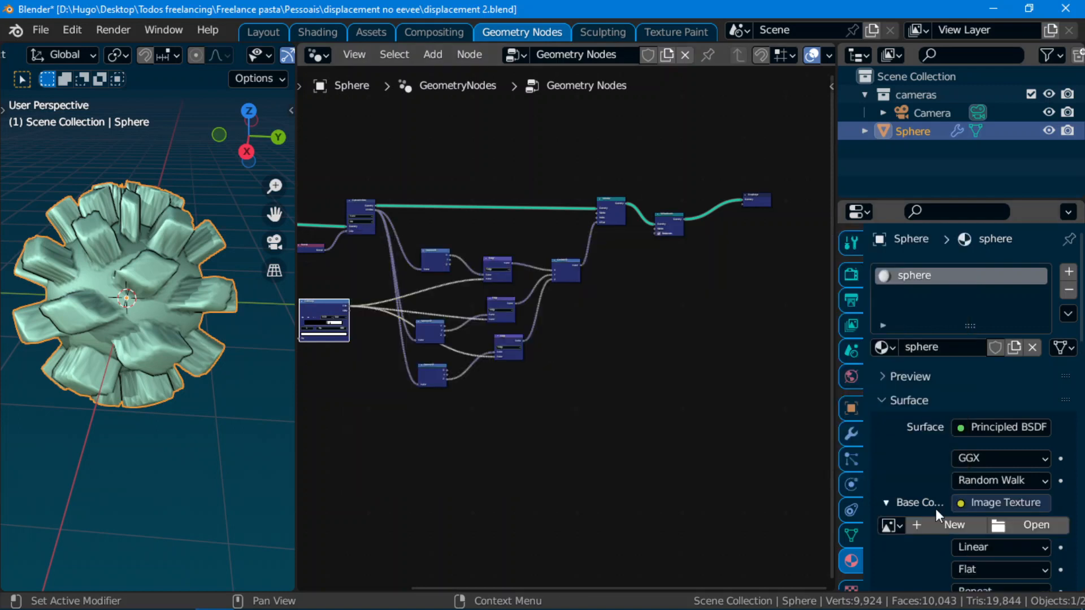
- Assign the existing FirstTest.jpg image to the Base Color Image Texture of the sphere material
left_click(893, 526)
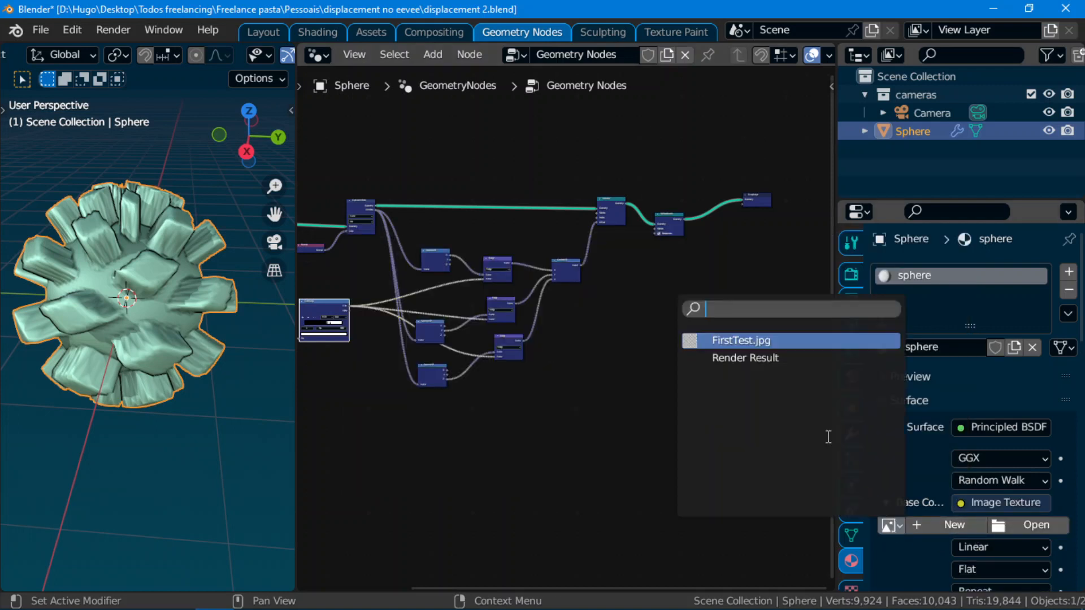
left_click(744, 341)
scroll(644, 382, "down", 3)
scroll(655, 308, "up", 4)
- Move the Group Output node farther away and insert a Set Material node between Set Shade Smooth and Group Output
middle_click_drag(678, 277, 597, 370)
scroll(446, 404, "up", 9)
left_click_drag(626, 325, 744, 311)
key("shift+a")
left_click(510, 175)
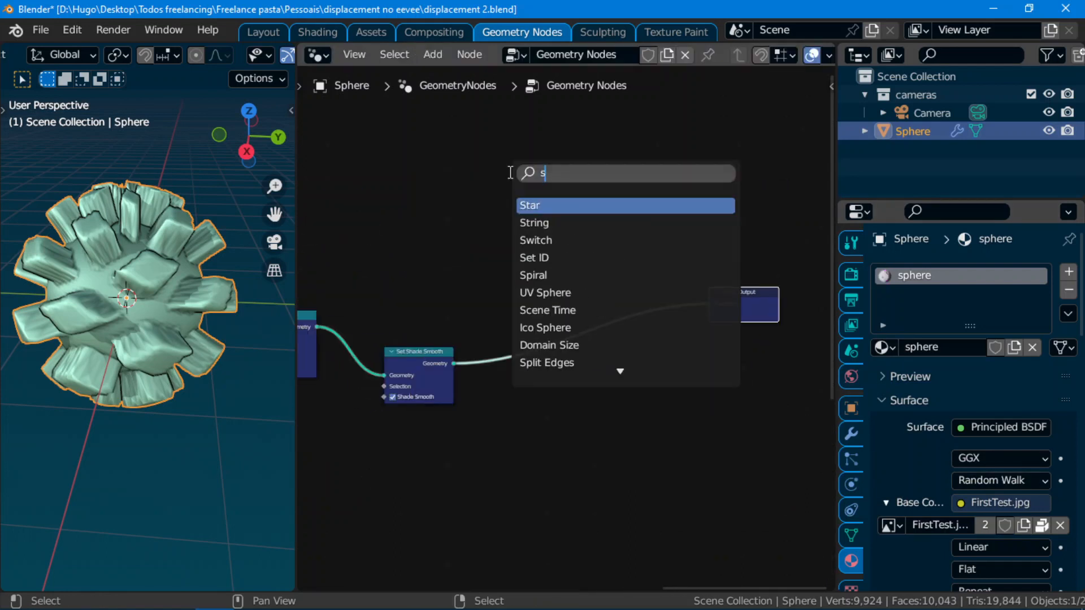
left_click(547, 223)
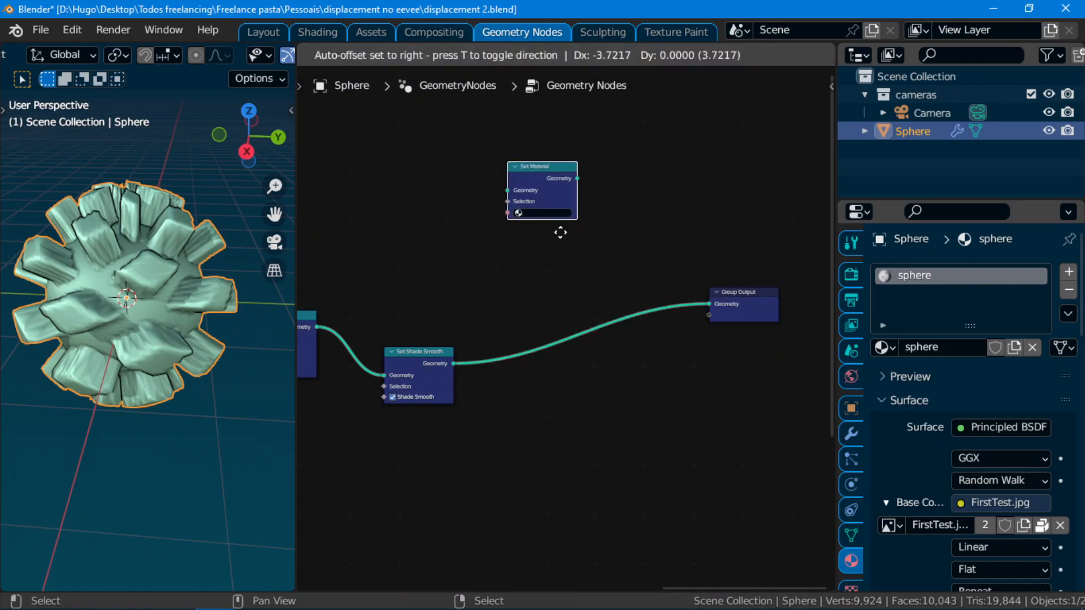
left_click(607, 357)
- Choose the sphere material in the Set Material node
scroll(592, 390, "up", 1)
left_click(595, 355)
left_click(608, 378)
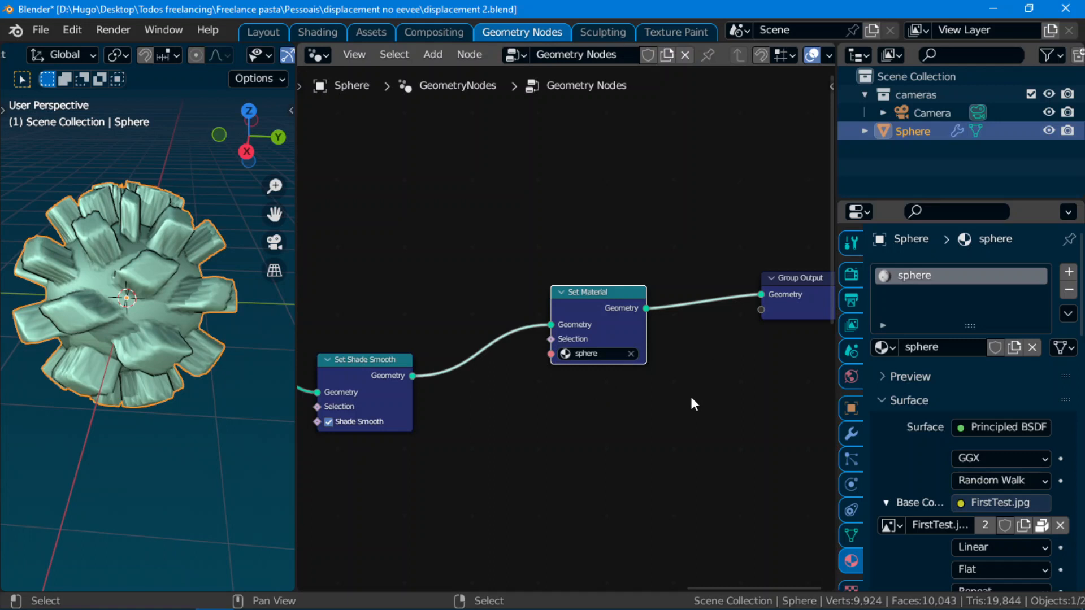
- Switch the 3D viewport to Material Preview shading
middle_click_drag(688, 396, 693, 371)
key("z")
left_click(178, 314)
- Examine the textured, displaced sphere from several sides and review the node tree that drives it
scroll(178, 315, "down", 4)
mouse_move(97, 365)
middle_mouse_down()
mouse_move(209, 356)
mouse_move(101, 382)
mouse_move(169, 401)
mouse_move(160, 350)
mouse_move(137, 356)
middle_mouse_up()
scroll(170, 370, "up", 6)
scroll(168, 401, "down", 3)
scroll(144, 351, "up", 4)
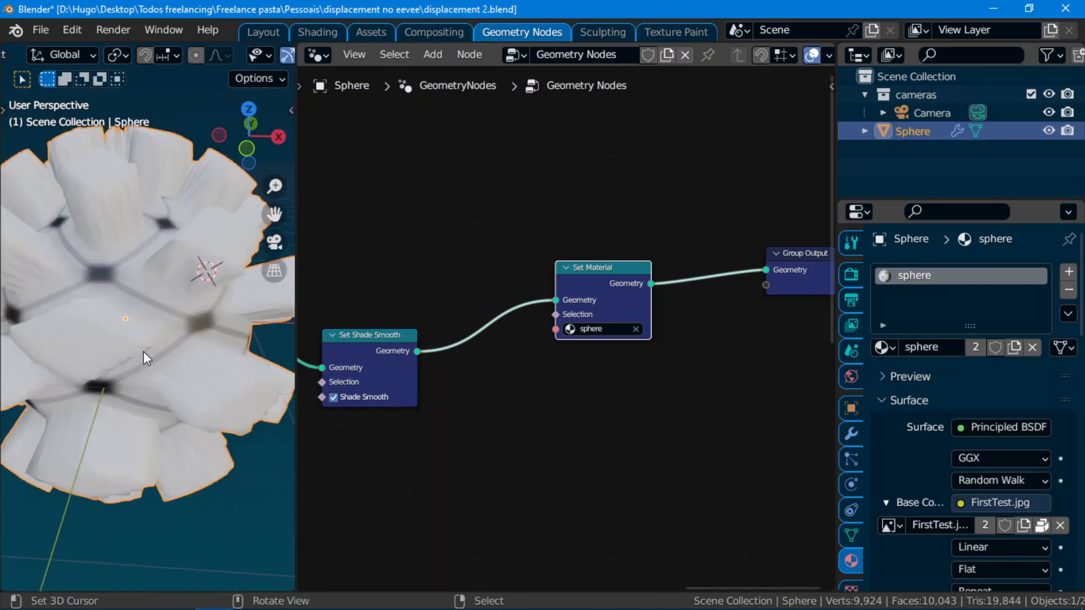
scroll(144, 351, "down", 3)
scroll(555, 403, "down", 9)
middle_click_drag(363, 405, 614, 350)
scroll(599, 358, "down", 1)
middle_click_drag(553, 384, 682, 335)
middle_click_drag(125, 383, 152, 379)
middle_click_drag(64, 380, 209, 388)
scroll(105, 372, "up", 1)
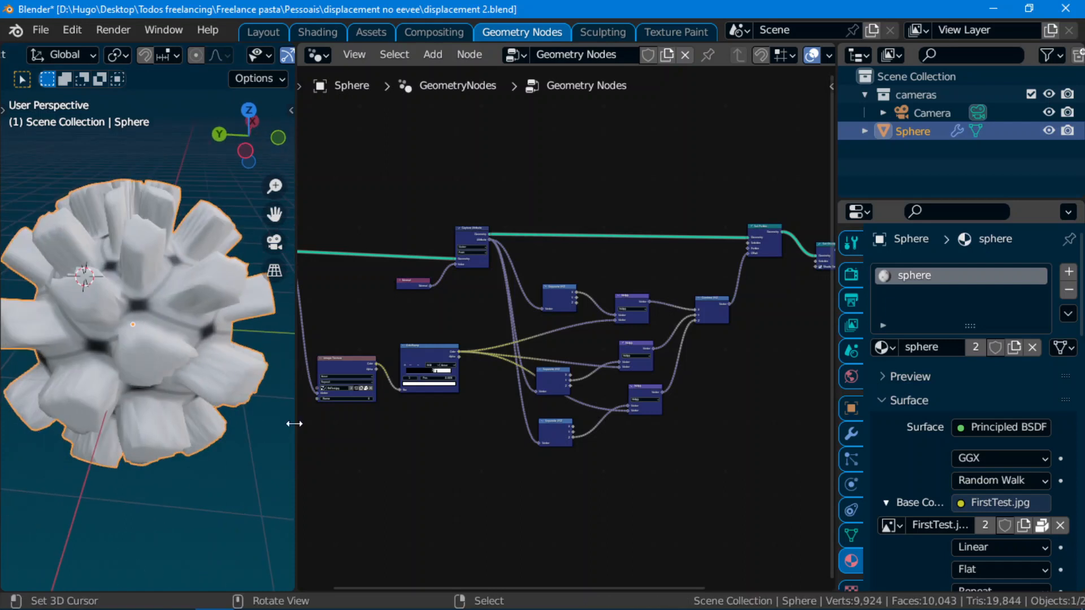
- Widen the 3D viewport and show the sphere's Geometry Nodes modifier settings
left_click_drag(295, 424, 483, 430)
scroll(344, 427, "up", 4)
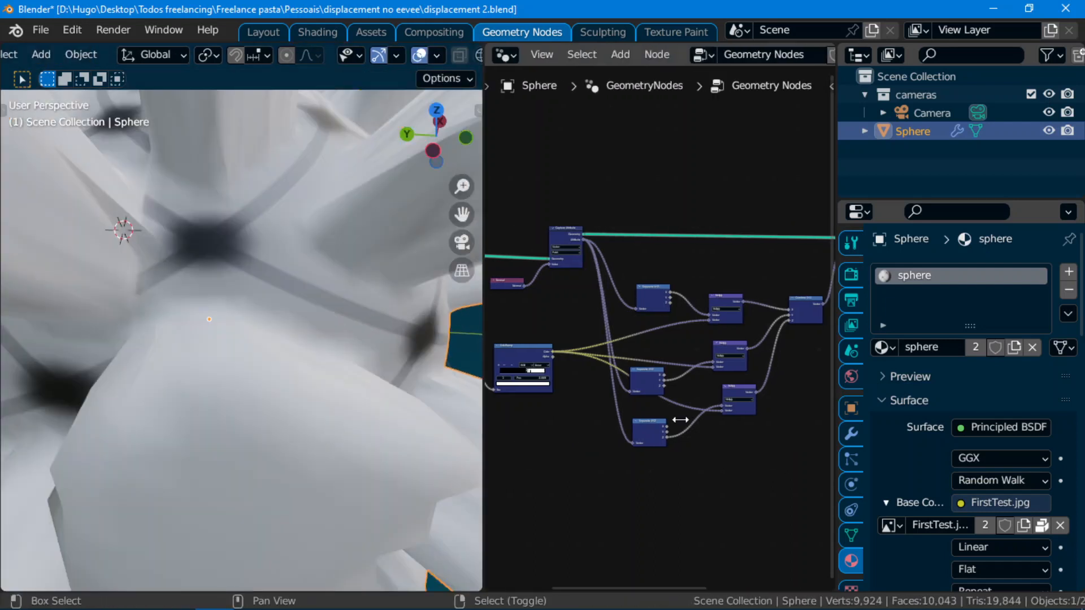
left_click(851, 433)
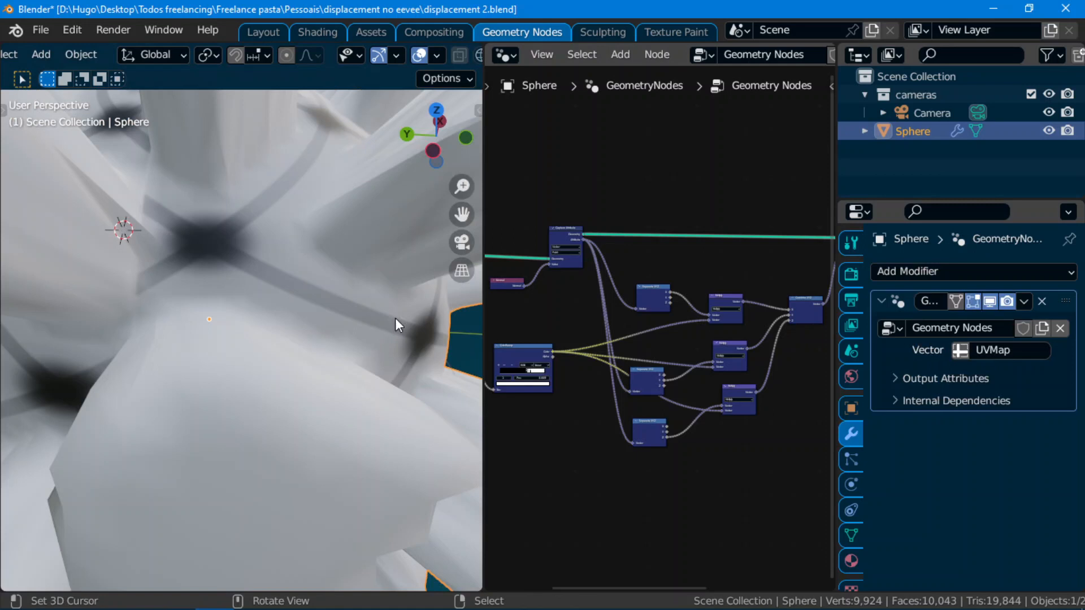
scroll(395, 318, "down", 5)
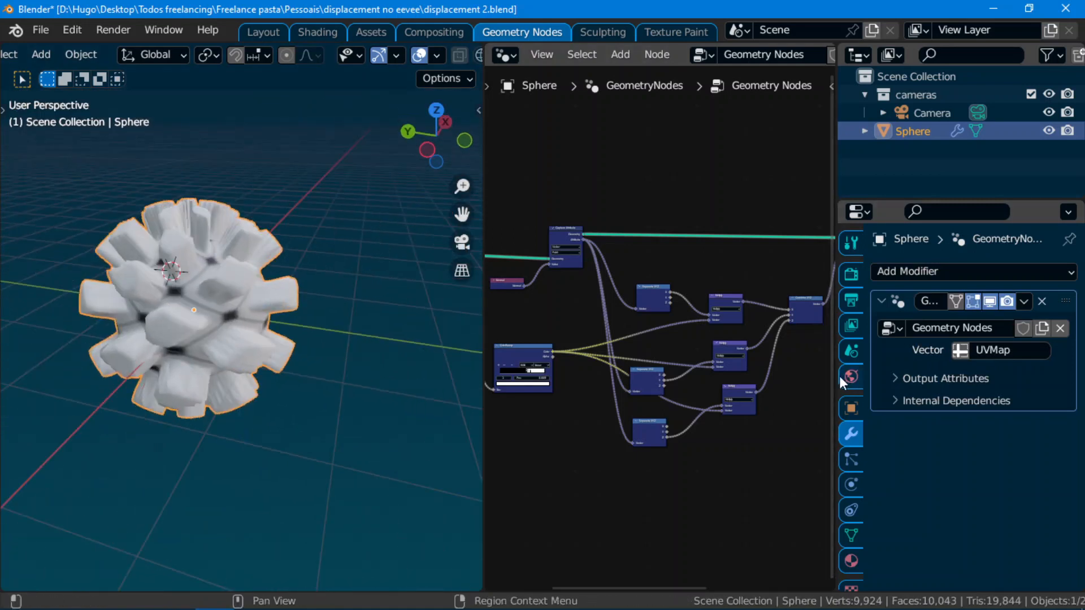
- Widen the Properties editor and narrow the 3D viewport to give the node graph more room
left_click_drag(837, 375, 801, 375)
scroll(283, 371, "up", 2)
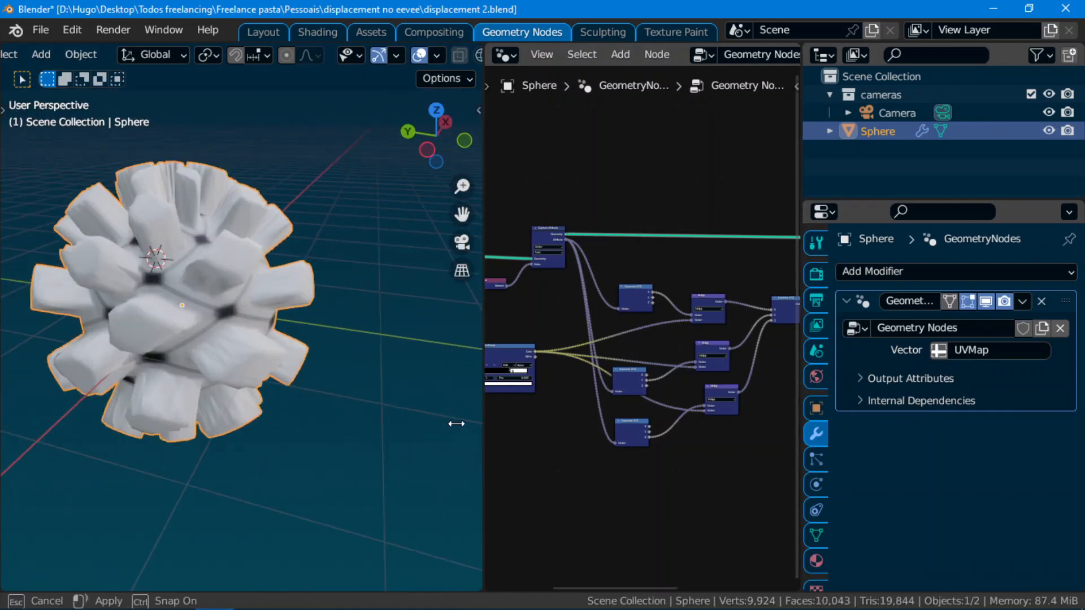
left_click_drag(455, 424, 386, 424)
- Soften the displacement by moving the ColorRamp's black stop to 0.545 and its white stop to 0.868
middle_click_drag(445, 416, 646, 373)
scroll(644, 364, "up", 4)
left_click_drag(643, 359, 621, 365)
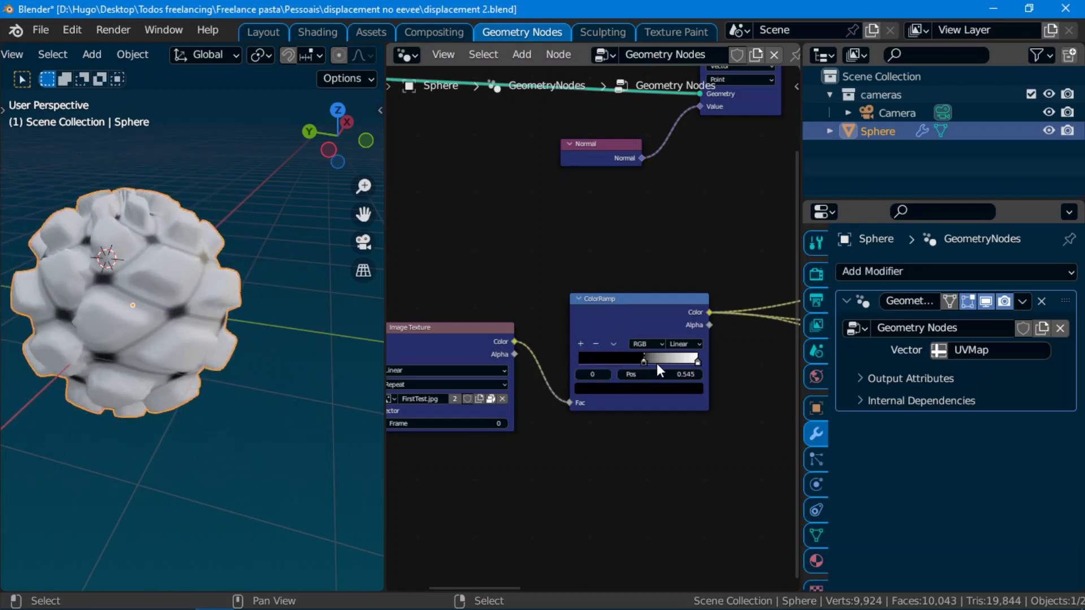
mouse_move(696, 361)
left_mouse_down()
mouse_move(673, 362)
mouse_move(682, 373)
left_mouse_up()
middle_click_drag(367, 401, 208, 408)
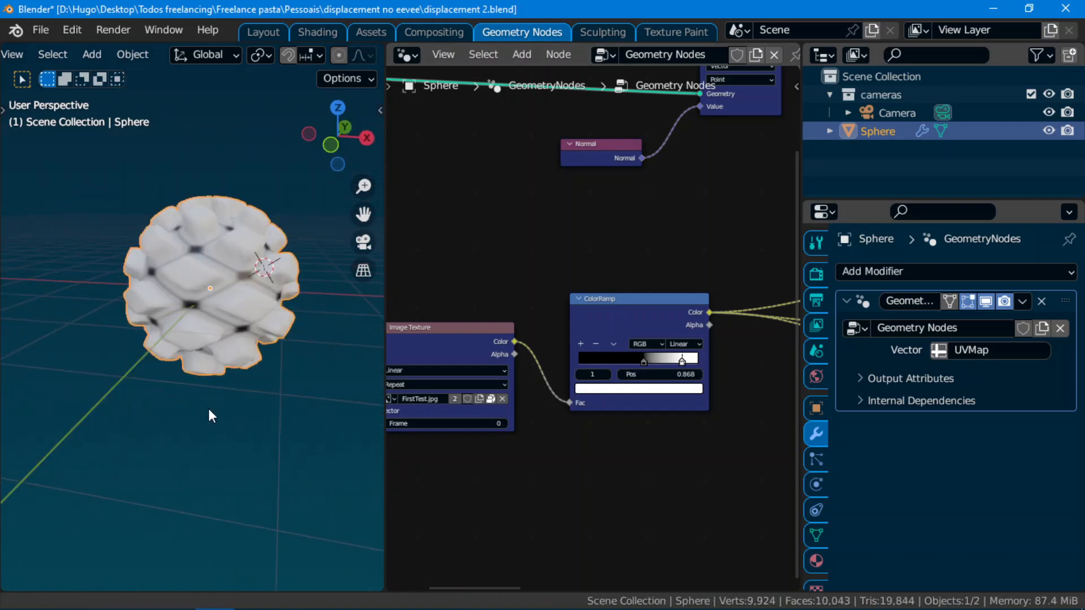
- Save the changes to displacement 2.blend, overwriting the existing file
key("ctrl+s")
left_click(141, 332)
middle_click_drag(175, 358, 512, 364)
scroll(667, 381, "down", 4)
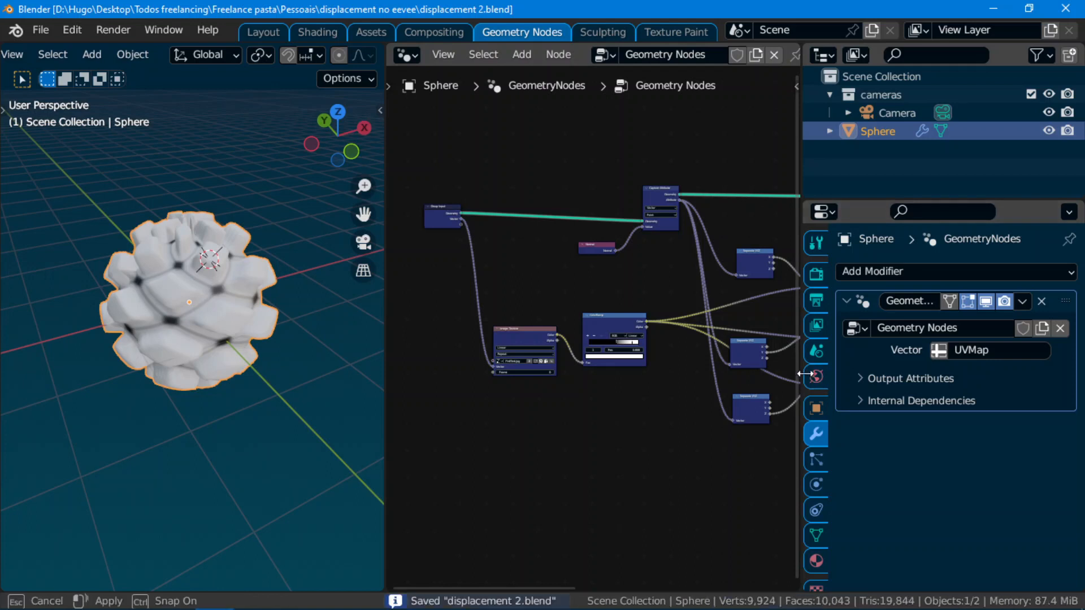
- Narrow the Properties editor to enlarge the node graph, and save displacement 2.blend again
left_click_drag(800, 372, 961, 373)
scroll(639, 373, "down", 1)
scroll(182, 334, "up", 4)
key("ctrl+s")
left_click(87, 293)
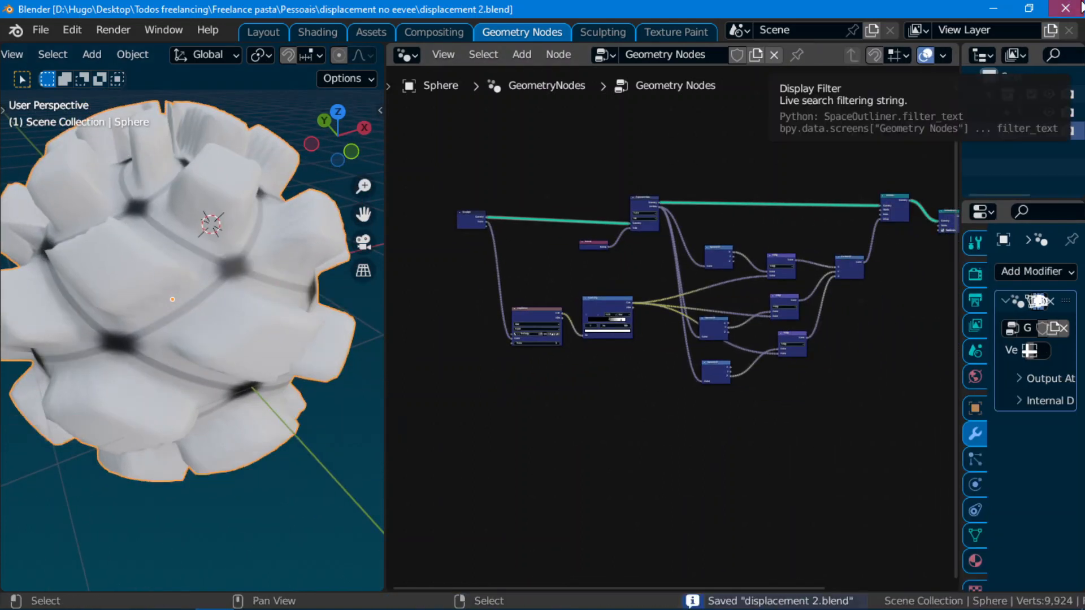